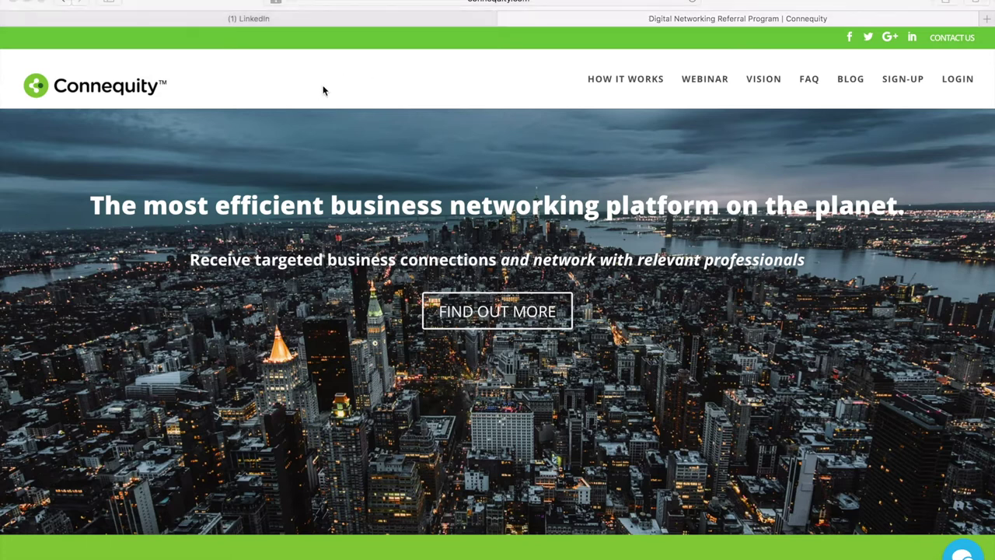
Open the Connequity login page and sign in with the LinkedIn account
click(956, 81)
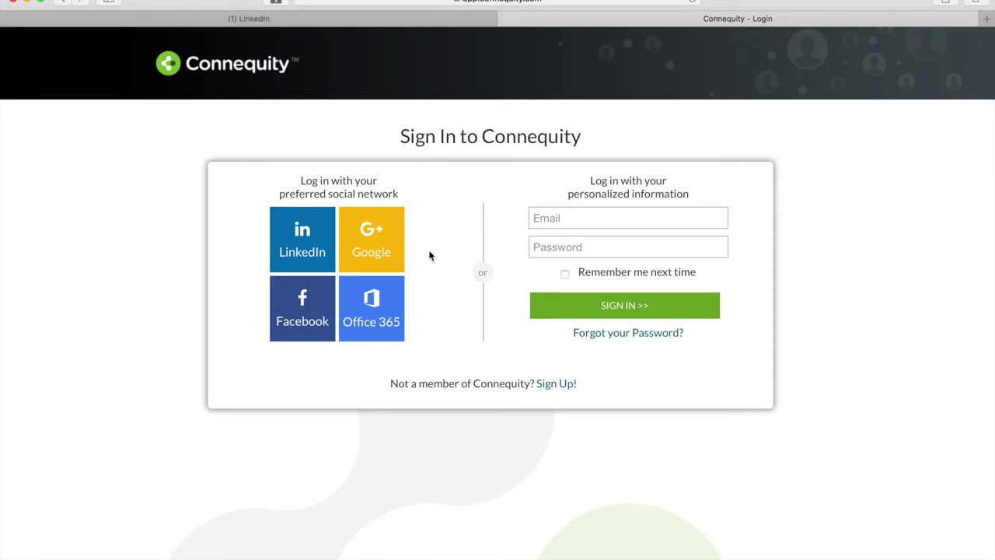
click(306, 233)
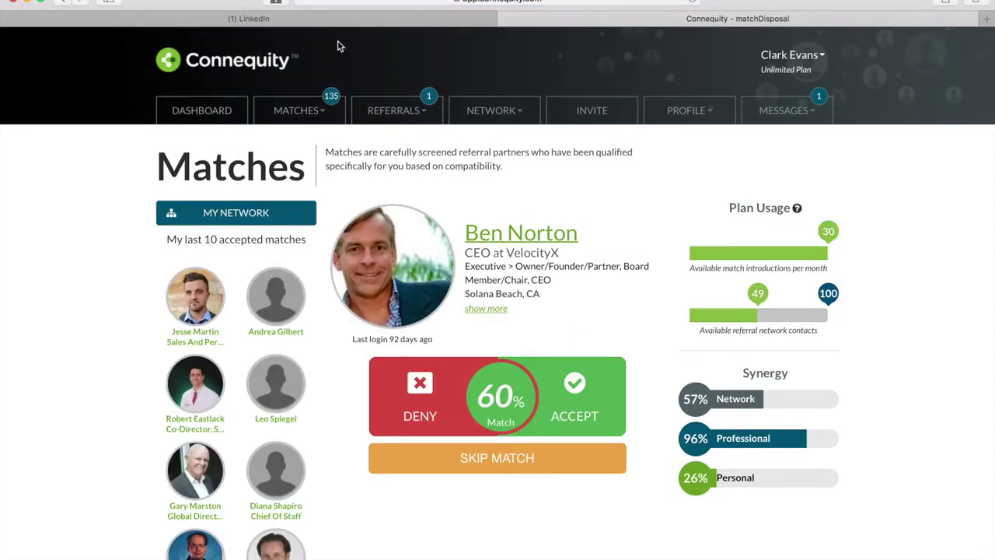
click(293, 113)
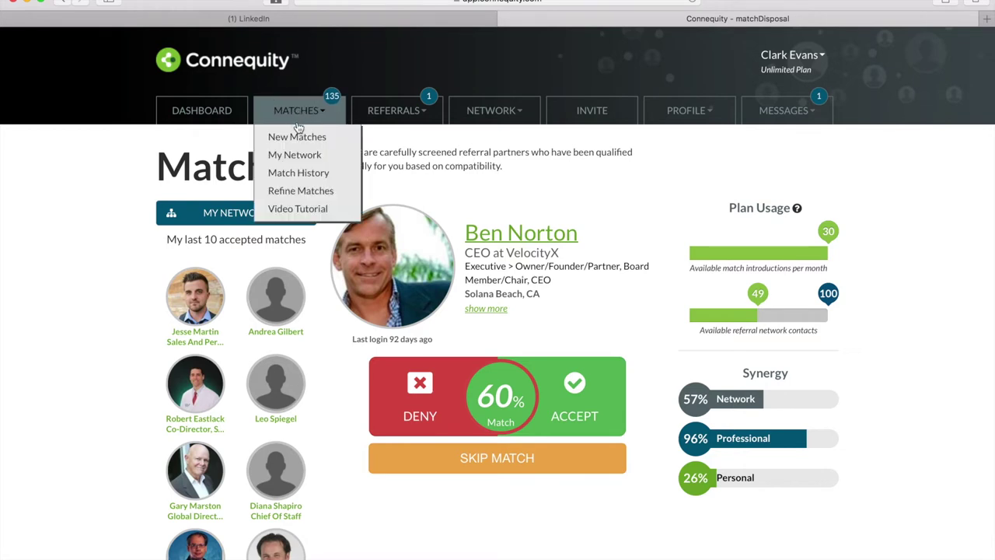
click(622, 198)
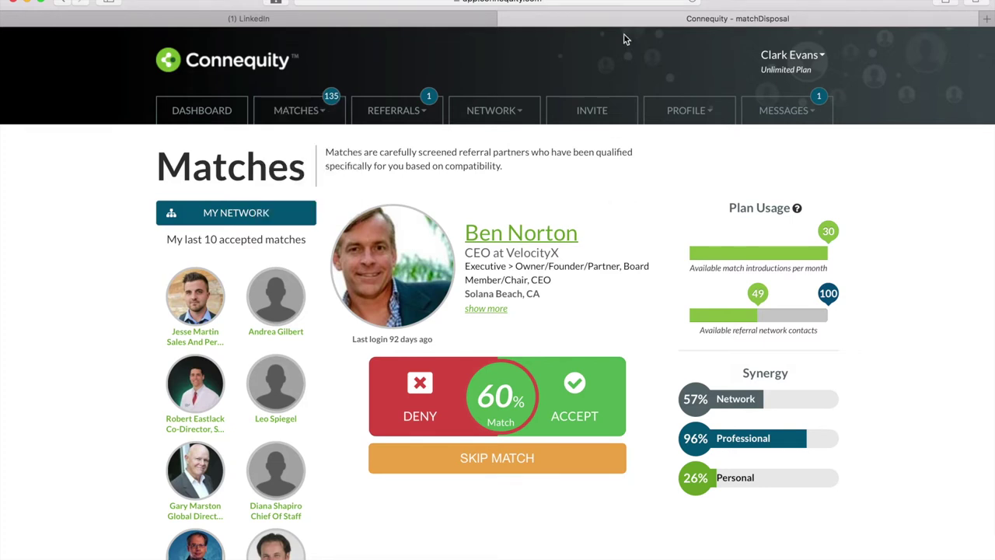
Open the My Profile page and review its details, from profession and services through summary, interests and organizations to contact information
click(676, 113)
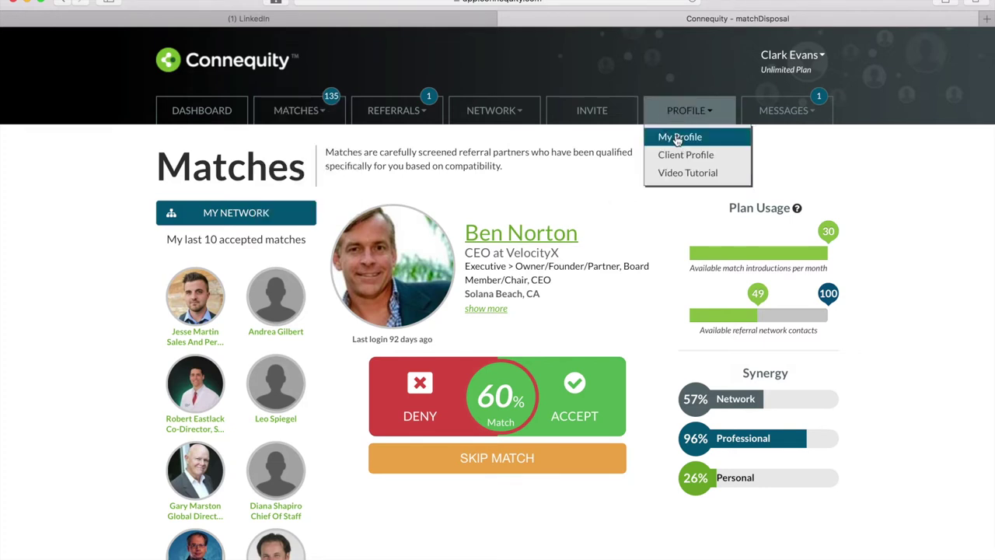
click(678, 137)
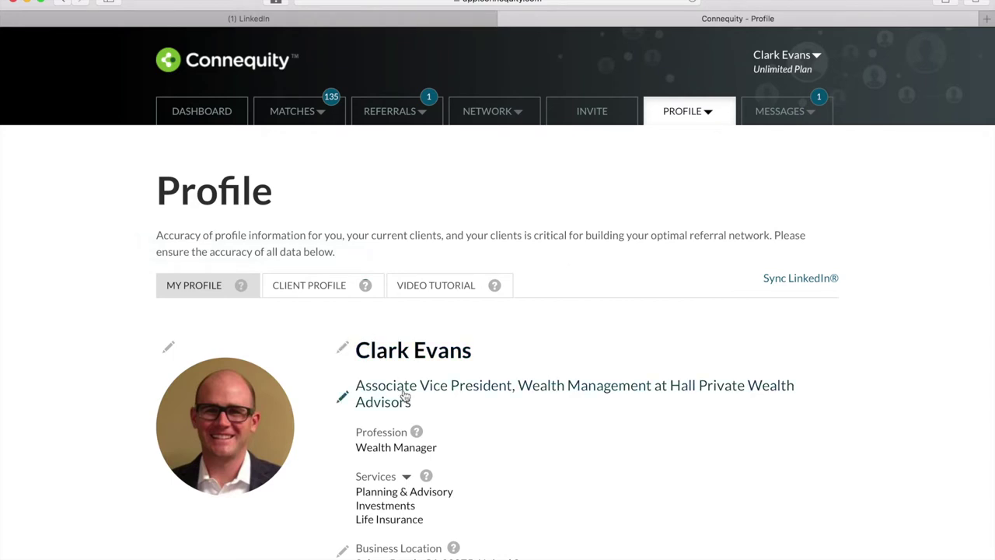
scroll(535, 451, down, 2)
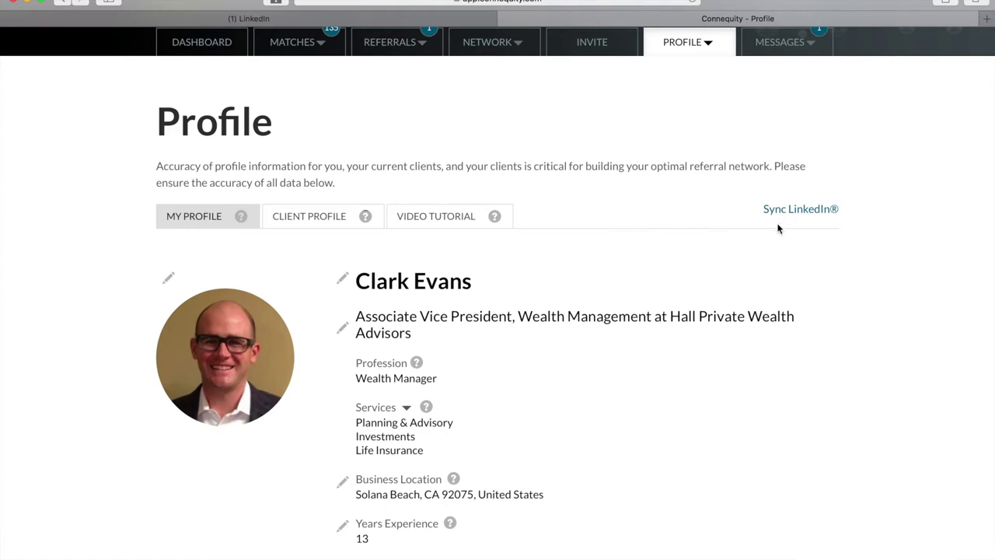
scroll(684, 440, down, 5)
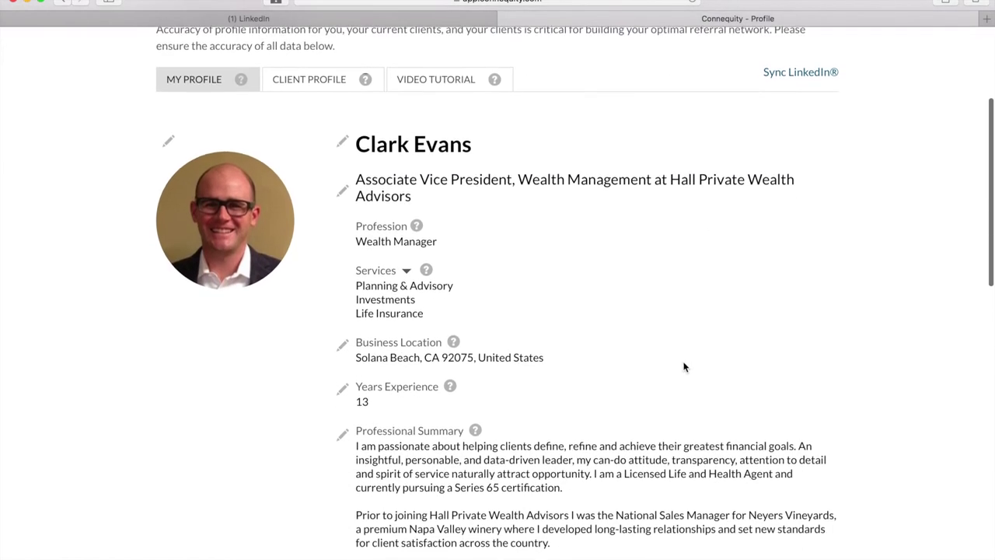
scroll(687, 343, down, 1)
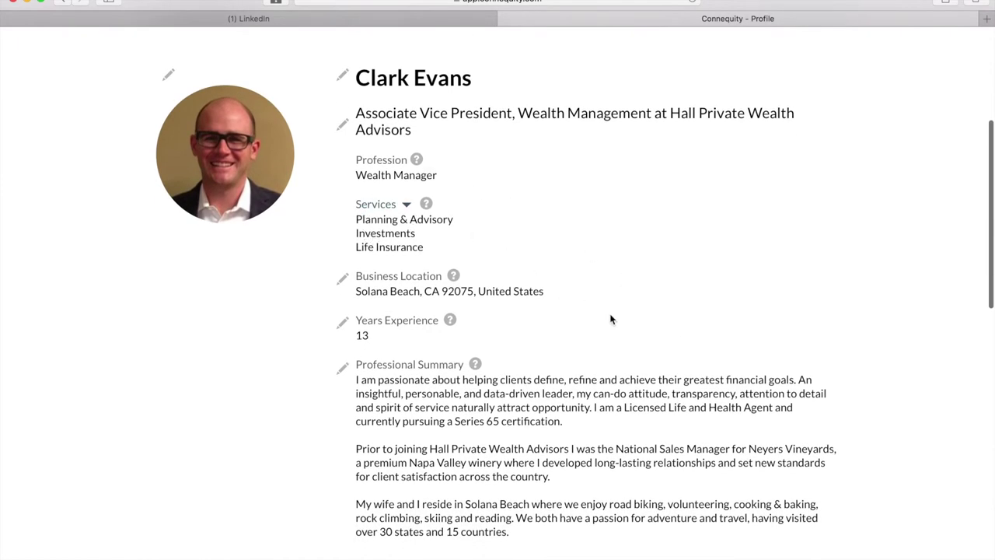
scroll(599, 240, down, 6)
scroll(585, 420, down, 3)
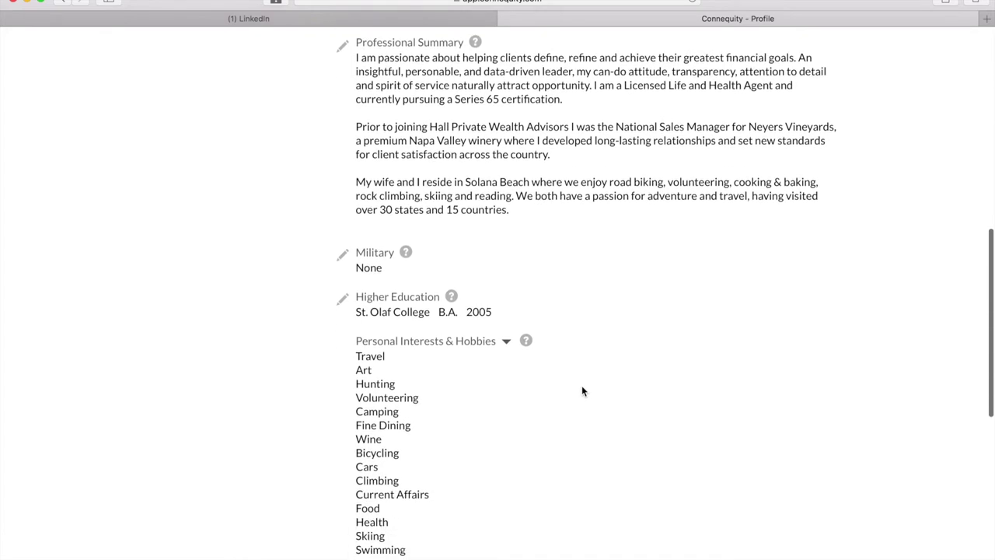
scroll(581, 363, up, 8)
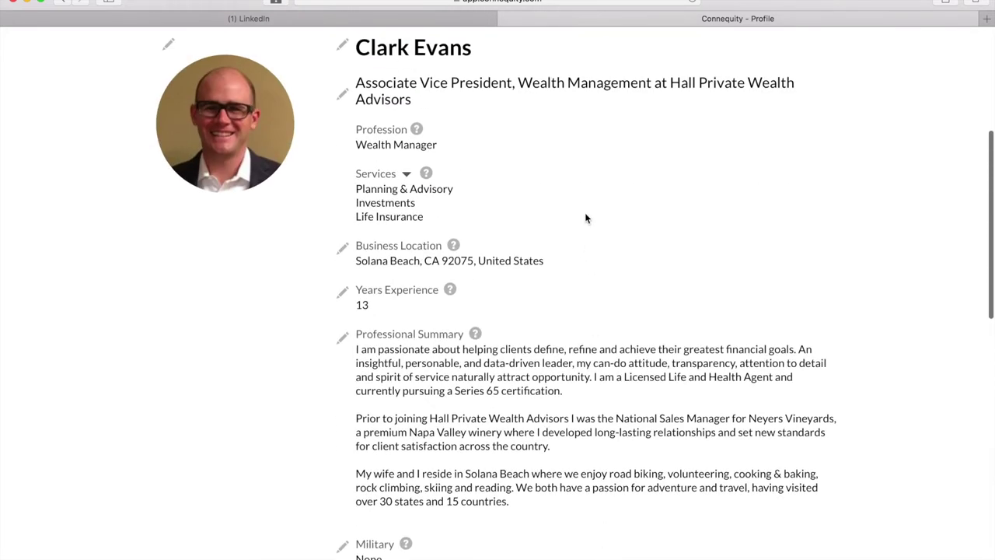
scroll(597, 282, up, 7)
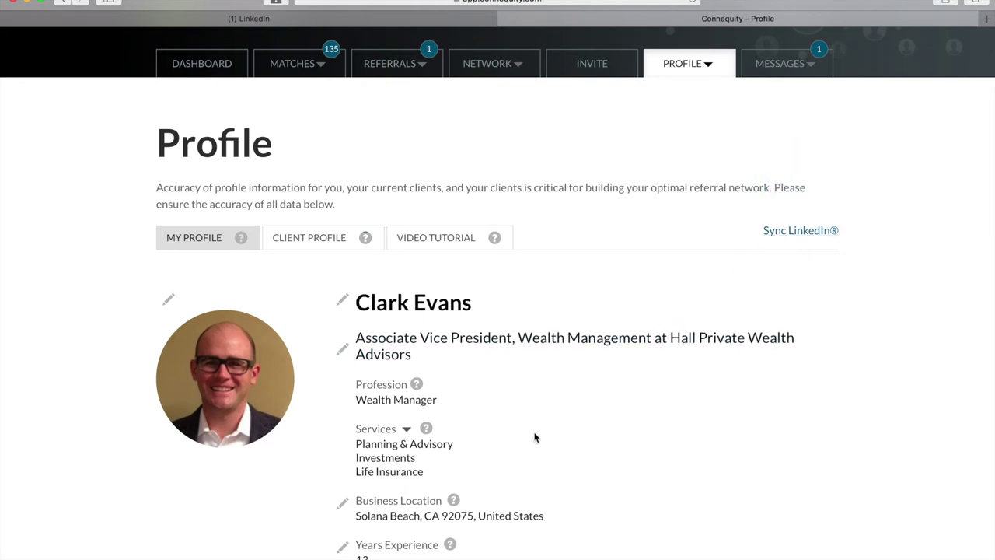
scroll(534, 438, down, 2)
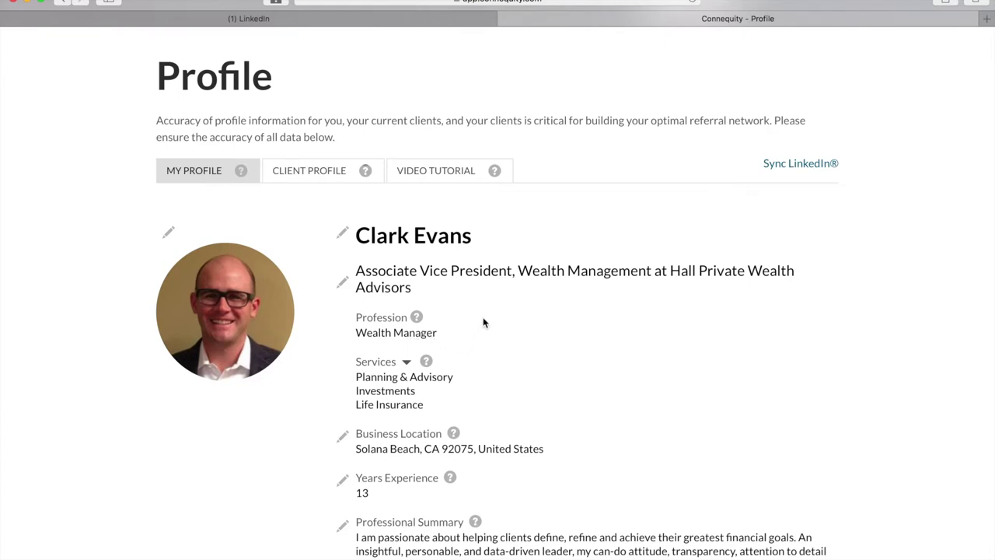
scroll(595, 408, down, 1)
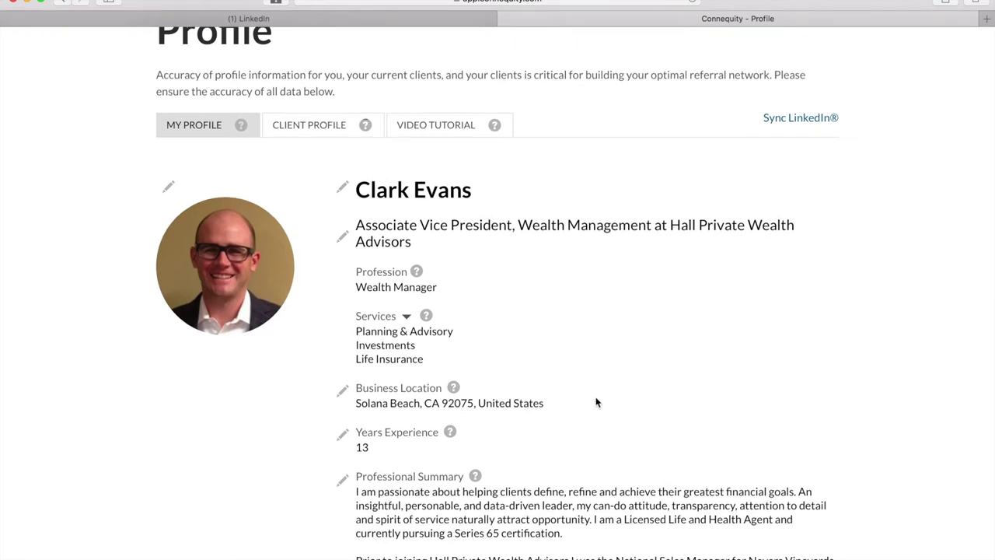
scroll(597, 401, down, 5)
scroll(614, 493, down, 2)
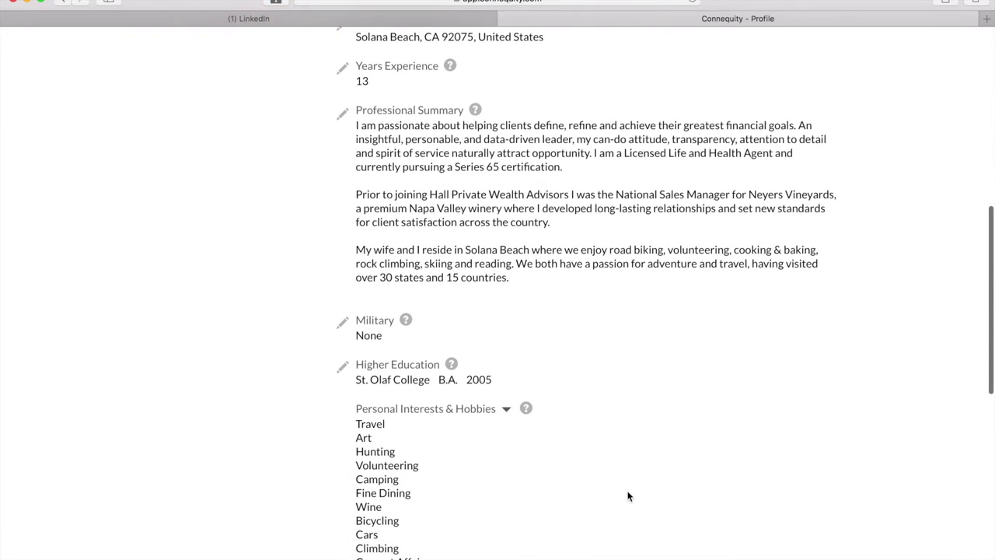
scroll(629, 495, down, 8)
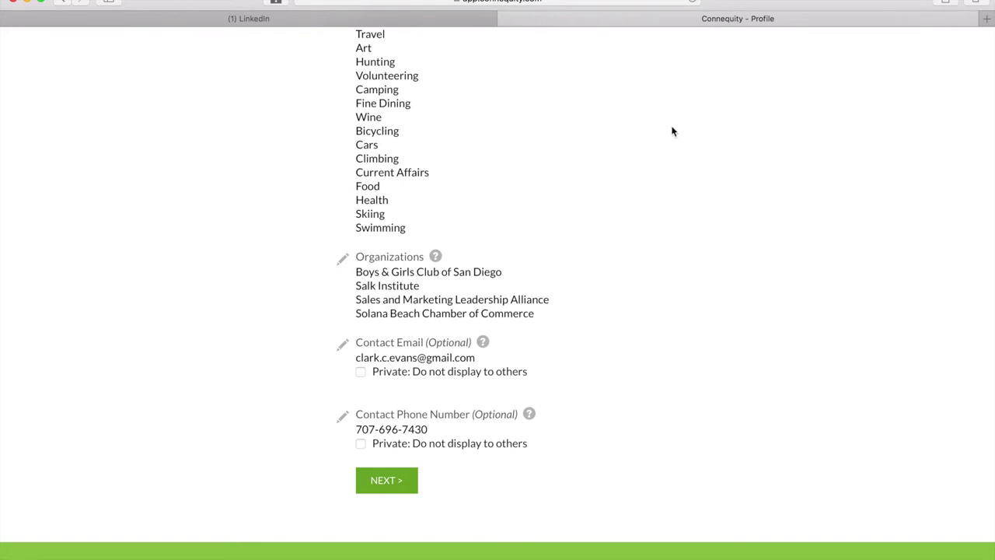
scroll(673, 206, up, 8)
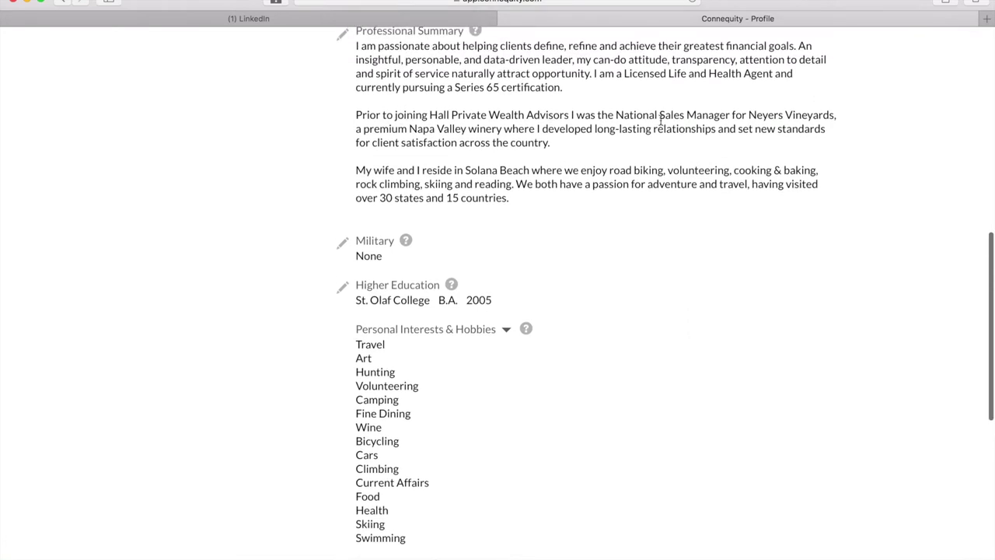
scroll(668, 146, up, 8)
scroll(673, 150, up, 6)
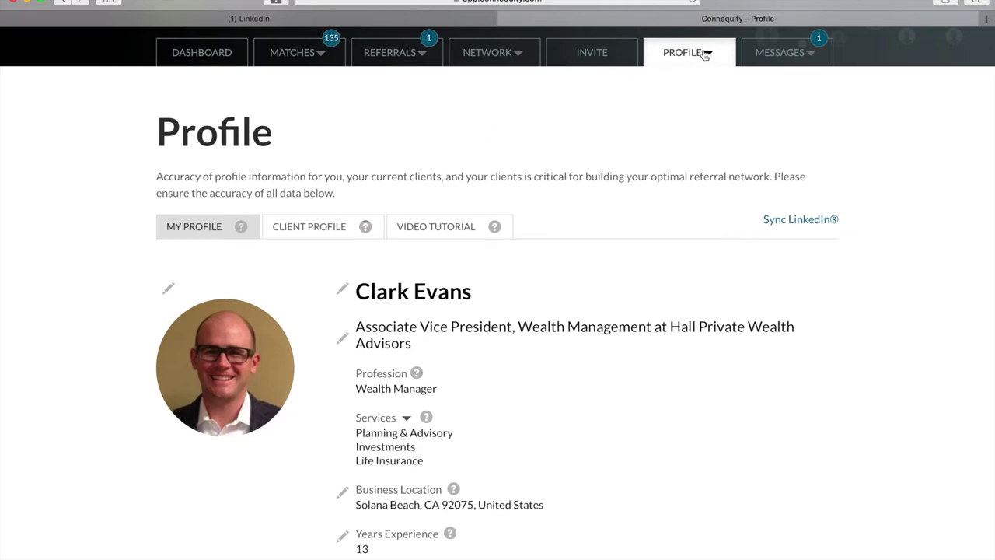
scroll(438, 188, up, 2)
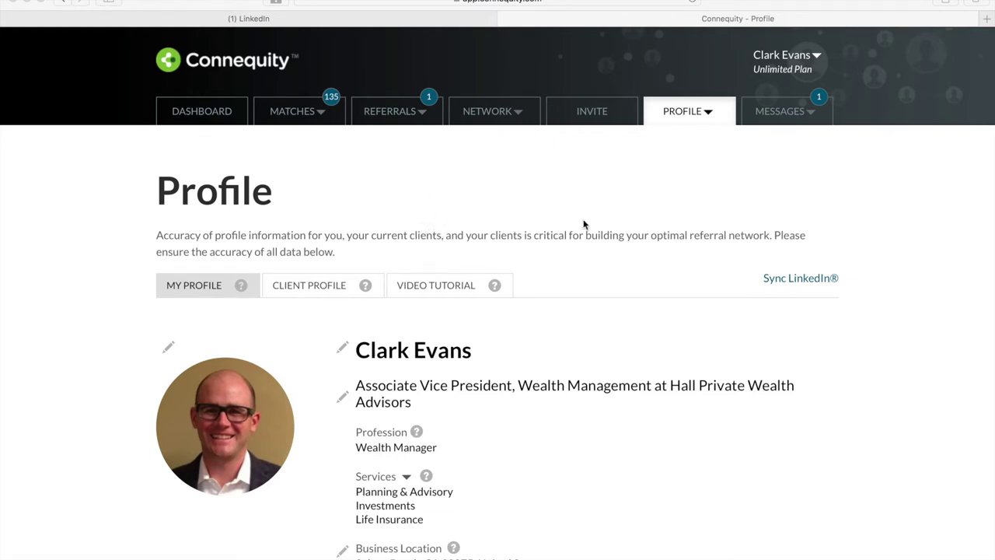
Open the Client Profile and review the business territory, the types of clients and the traits set for businesses and individuals
click(328, 289)
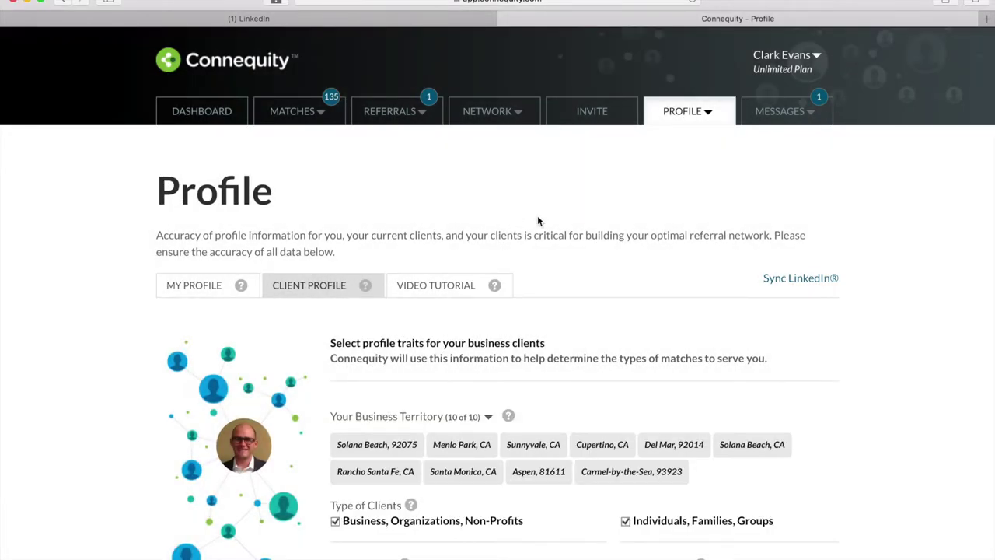
scroll(879, 412, down, 3)
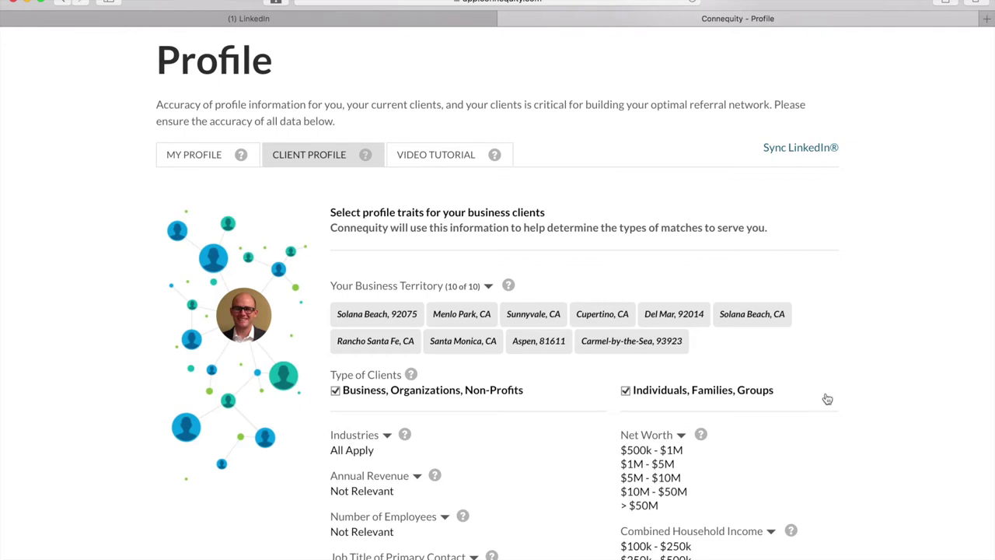
scroll(821, 428, up, 1)
scroll(822, 429, down, 3)
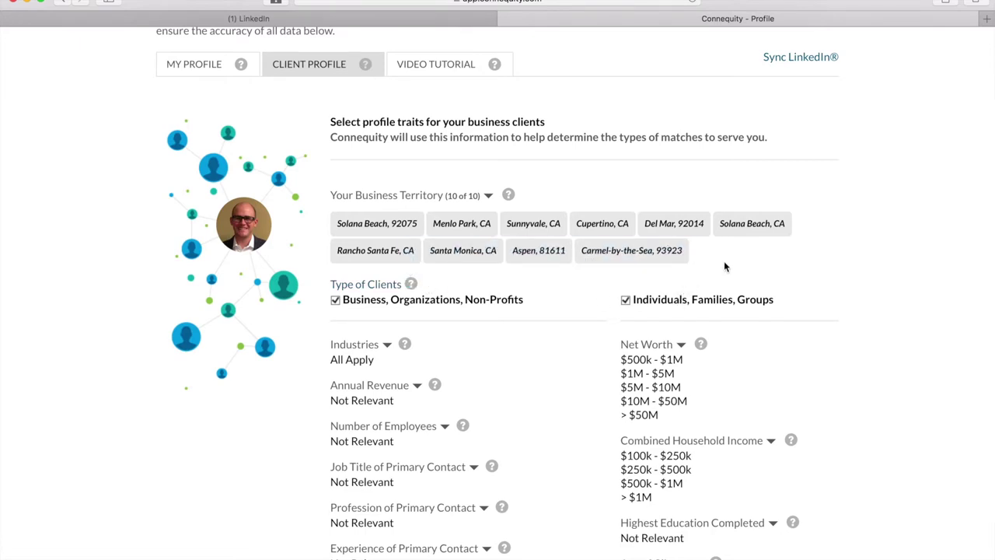
scroll(865, 349, down, 3)
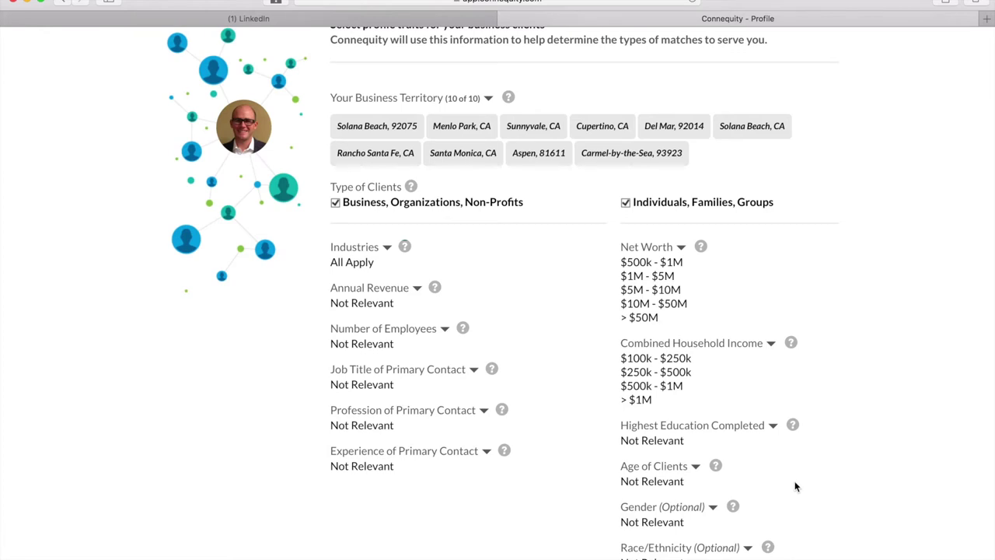
scroll(794, 486, down, 3)
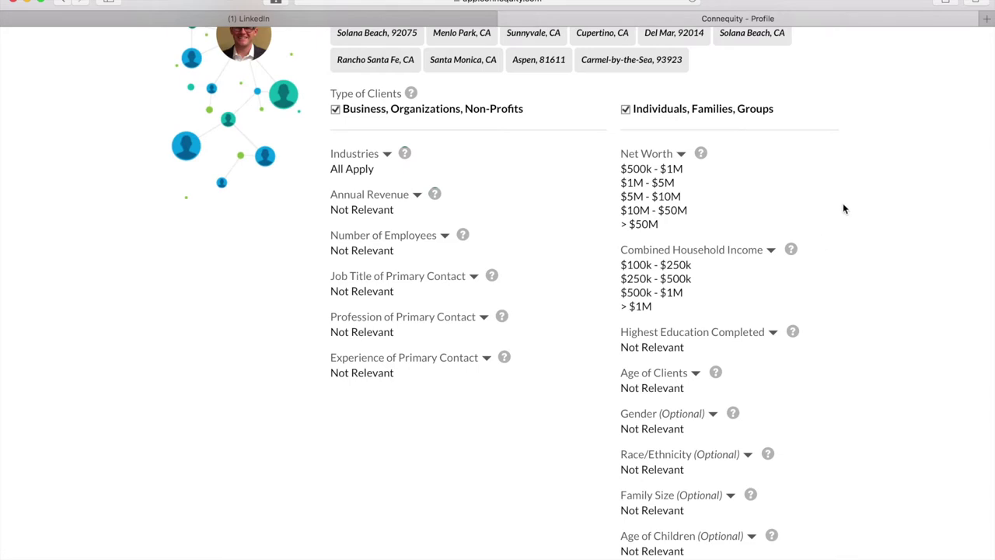
scroll(778, 284, down, 2)
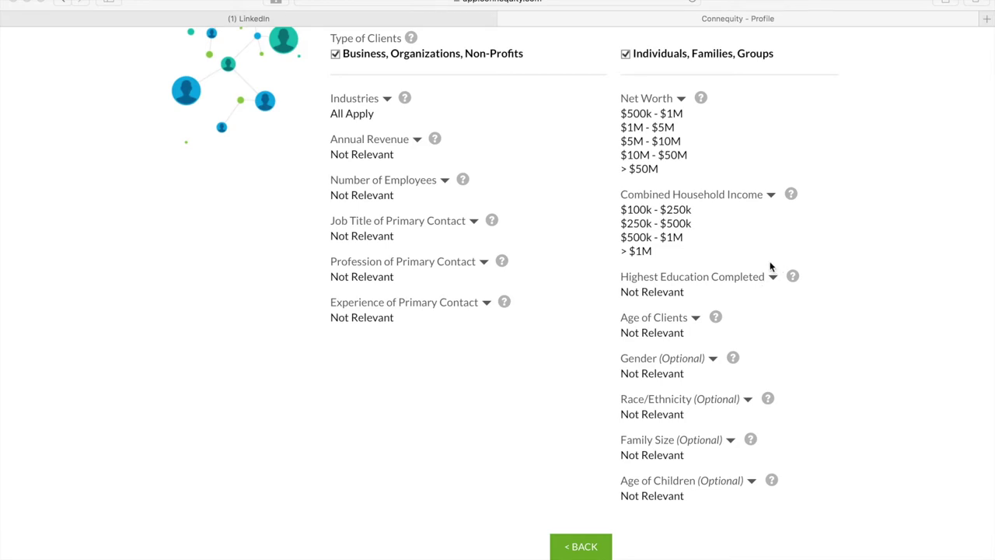
scroll(774, 263, up, 3)
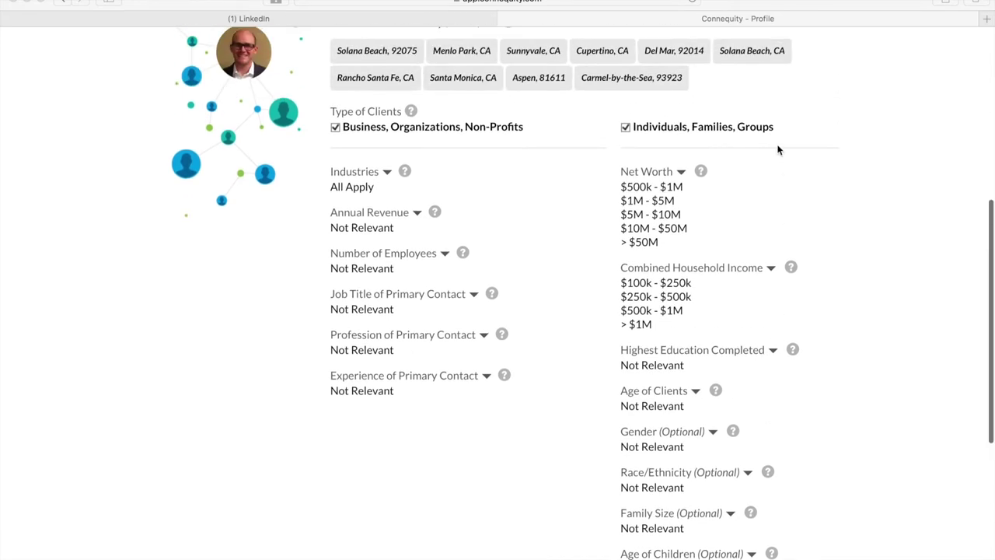
scroll(778, 149, up, 5)
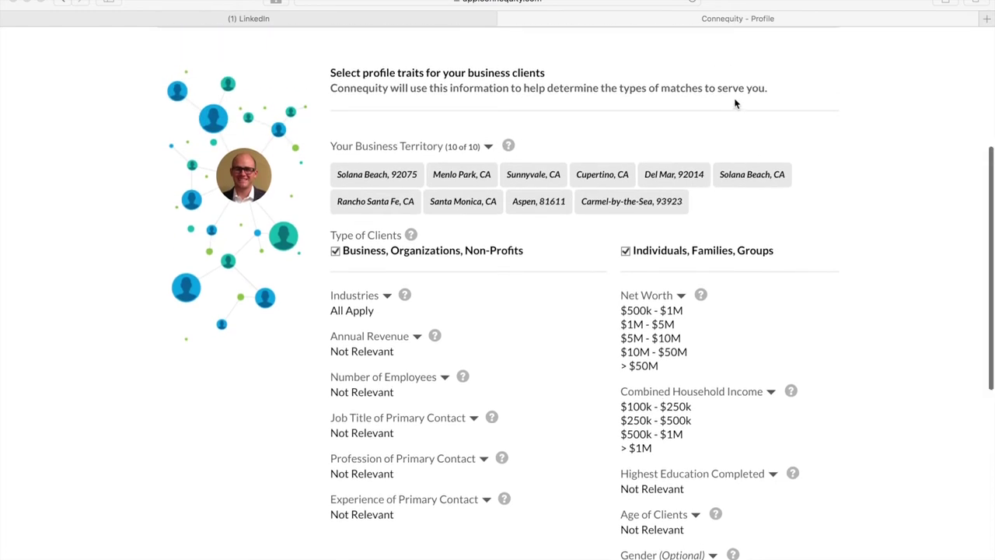
scroll(735, 103, up, 6)
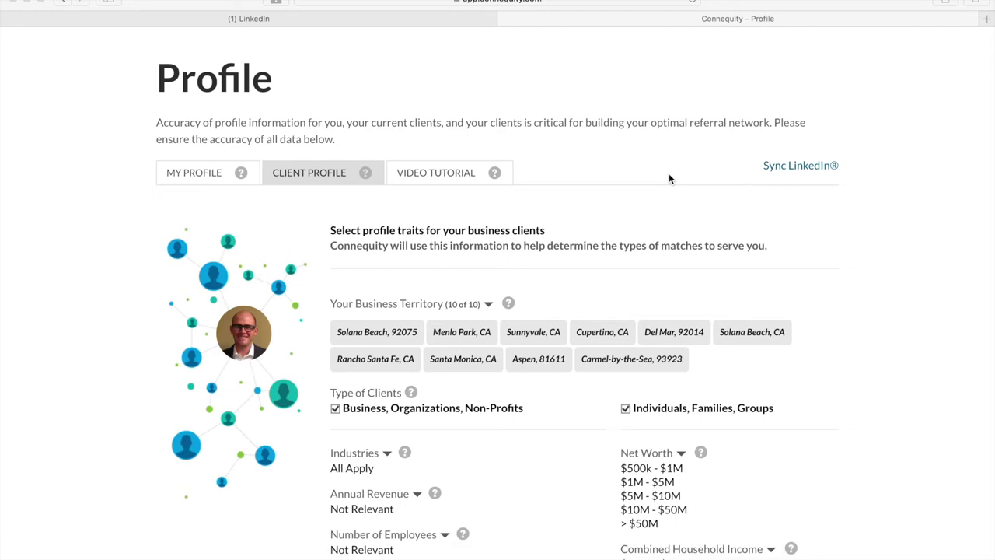
scroll(669, 178, up, 3)
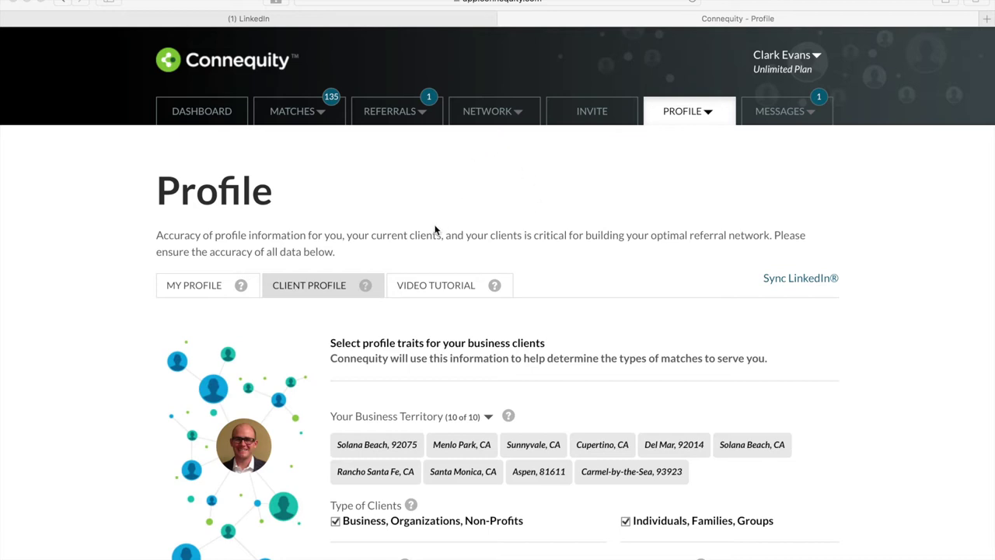
Open Refine Matches and review the target business territory and the relevance weights of the target professions and services
click(308, 115)
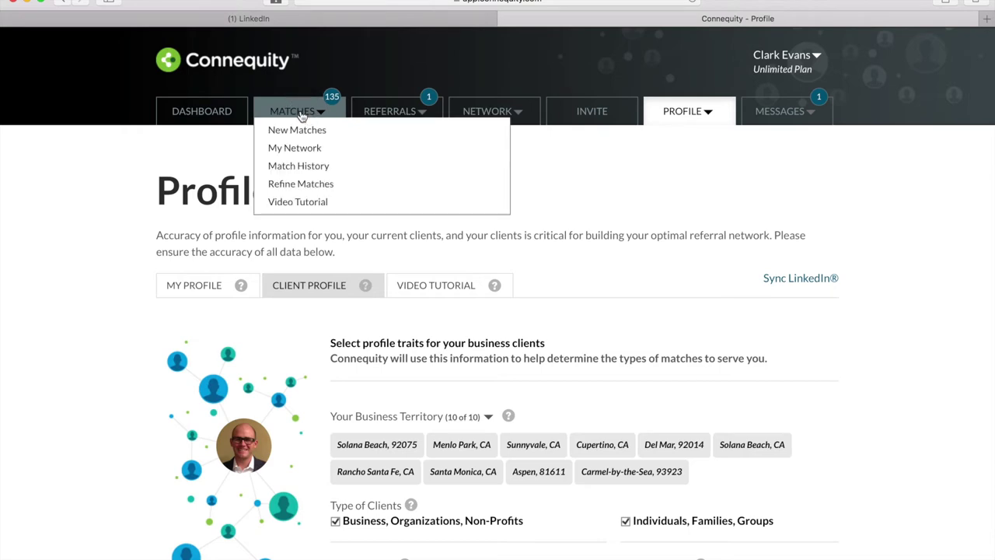
click(297, 190)
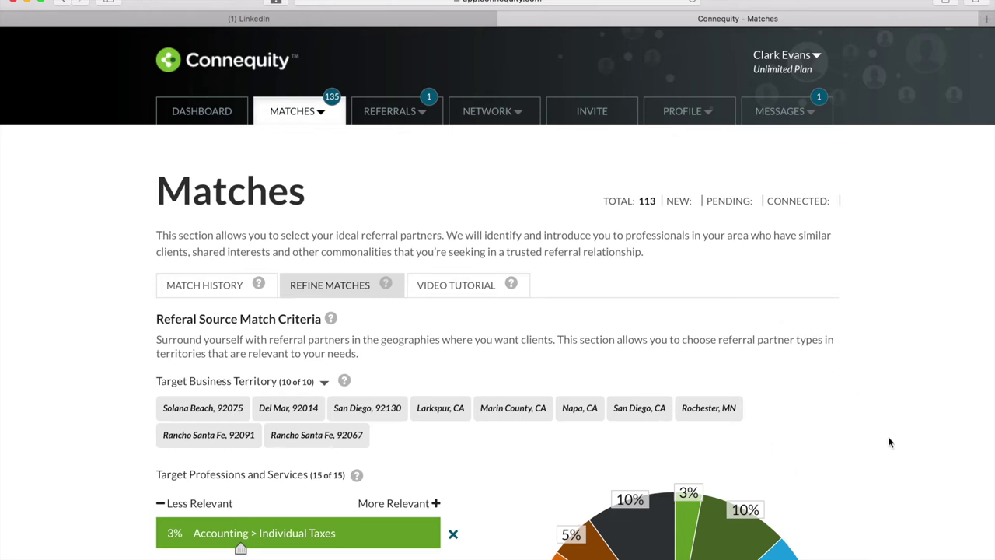
scroll(882, 468, down, 3)
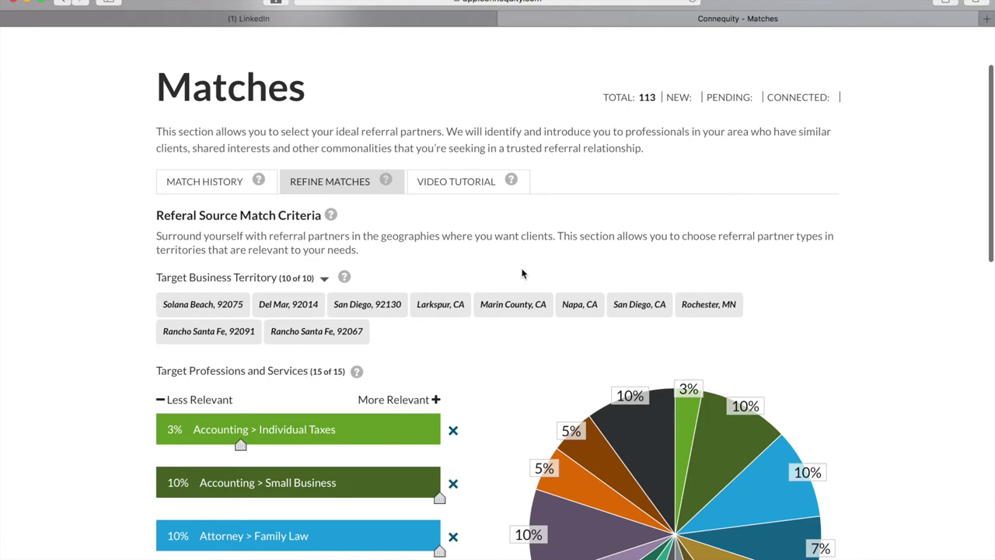
scroll(853, 346, down, 2)
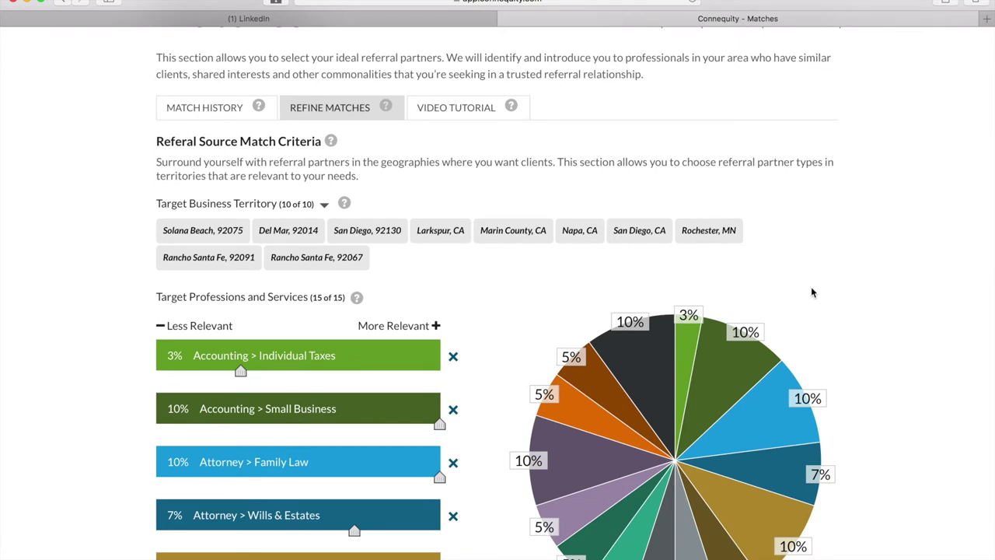
scroll(822, 297, down, 2)
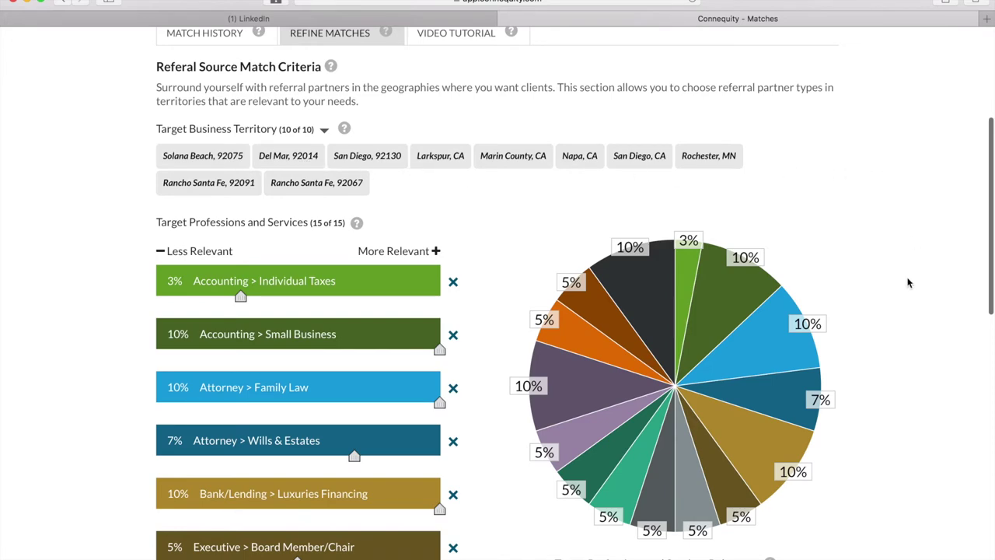
scroll(902, 279, down, 2)
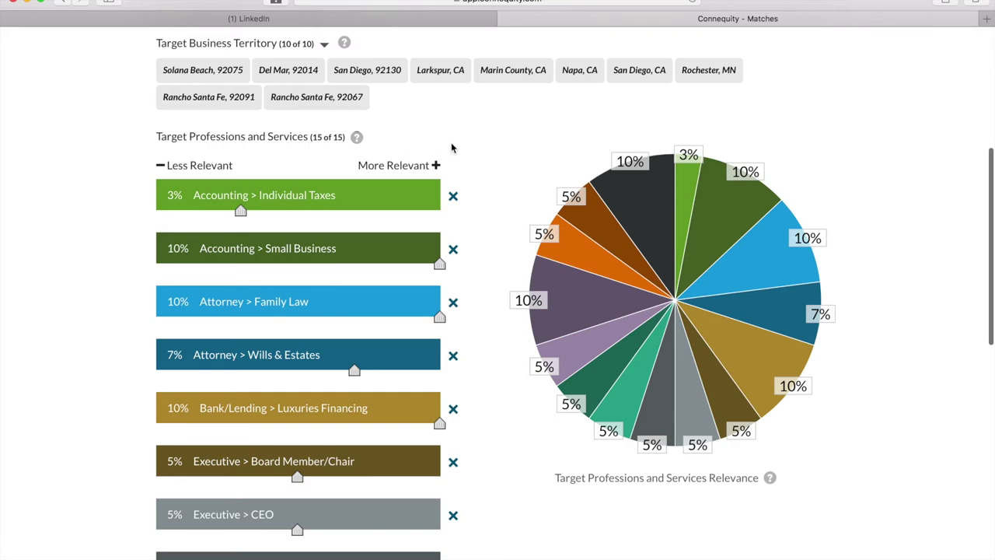
scroll(467, 179, down, 3)
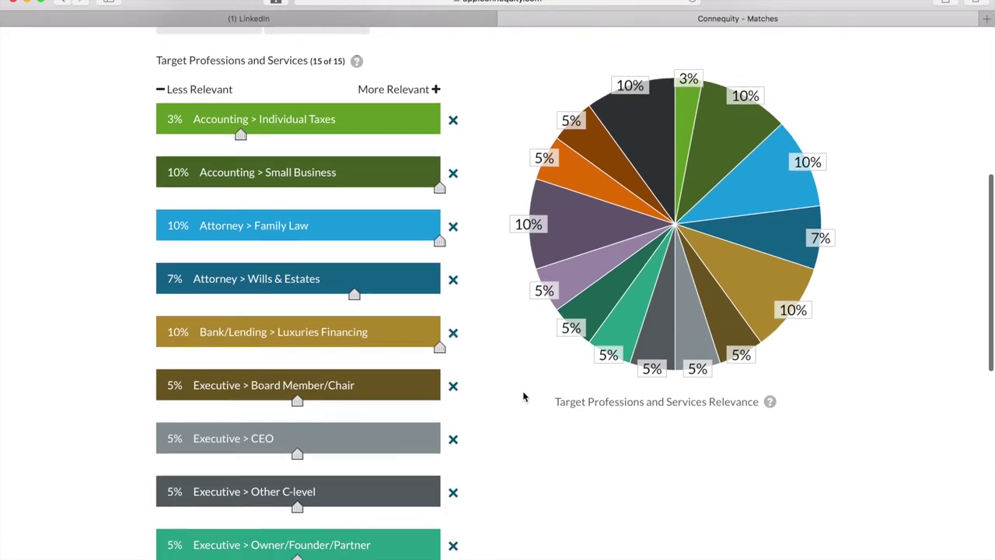
scroll(519, 273, down, 4)
scroll(477, 381, down, 3)
scroll(478, 467, down, 2)
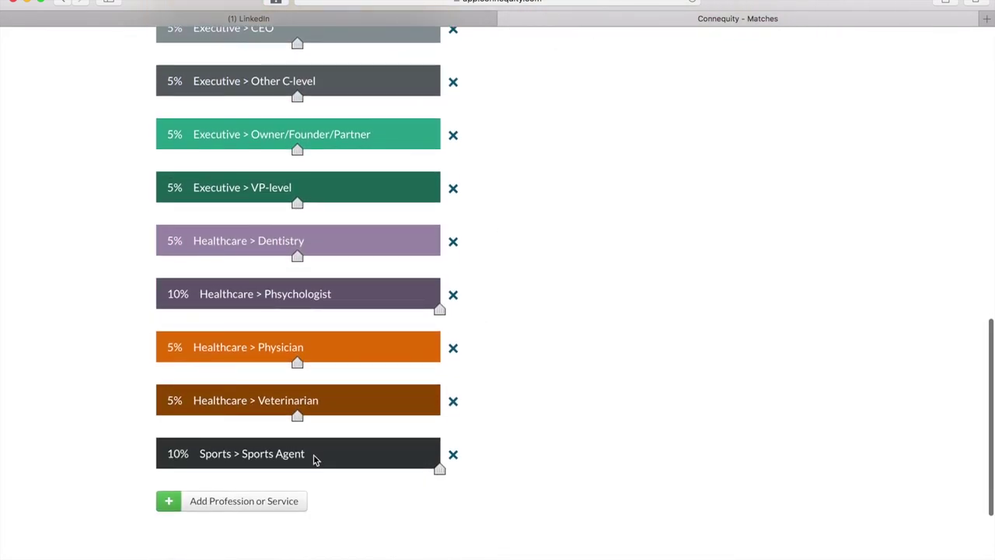
Open the list for adding a profession or service, look through its categories, and close it without changing the selection
click(237, 503)
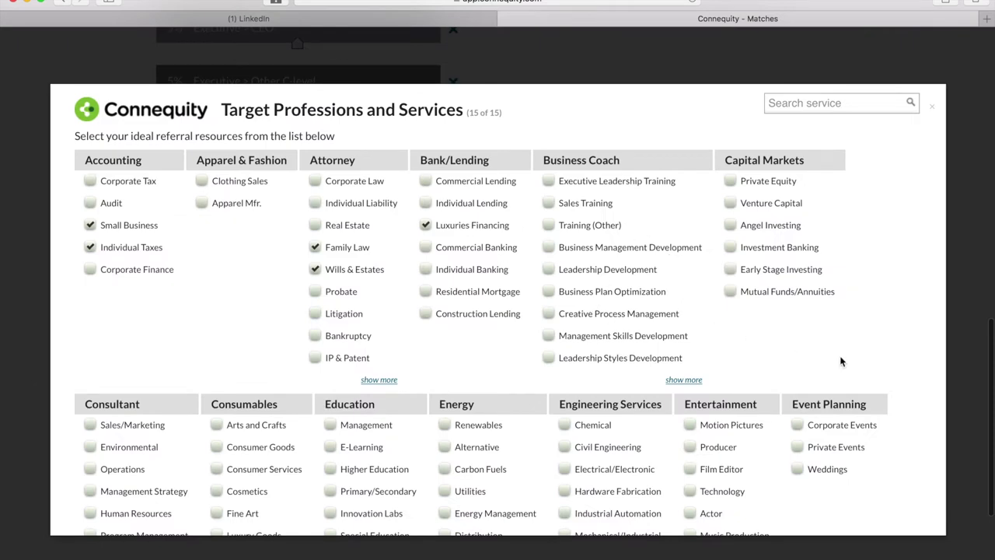
scroll(841, 364, down, 3)
scroll(844, 380, down, 4)
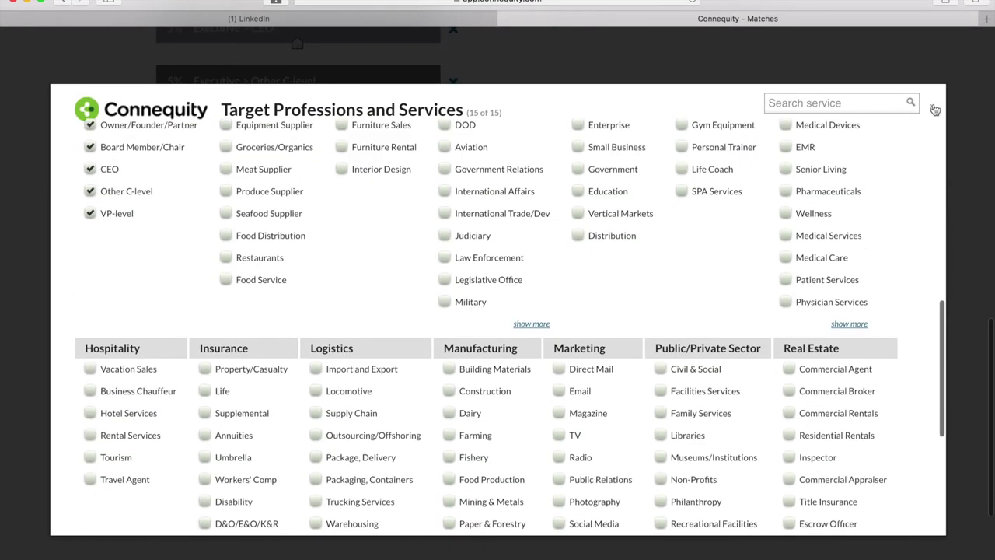
click(932, 110)
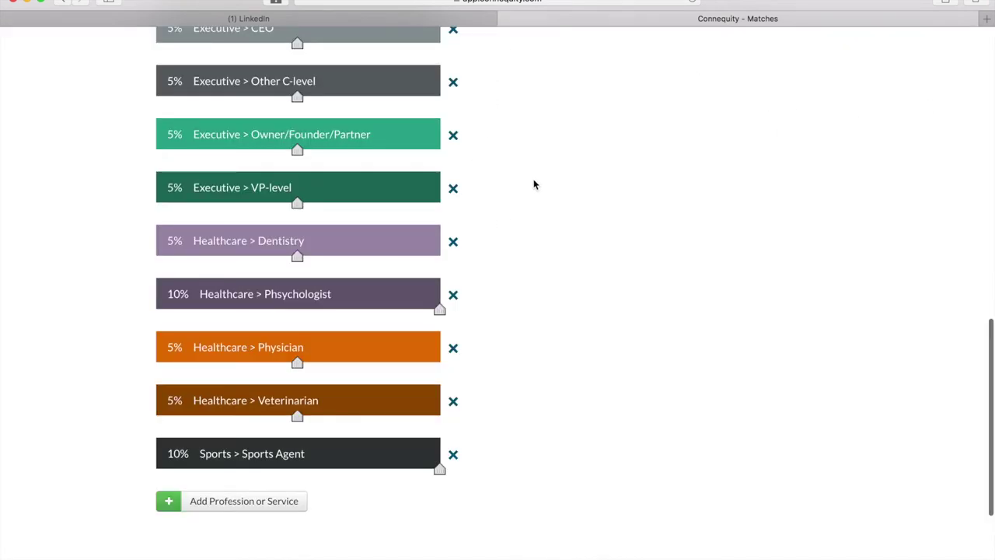
Try adjusting the relevance of Attorney > Family Law and review the referral source match criteria
scroll(542, 163, up, 5)
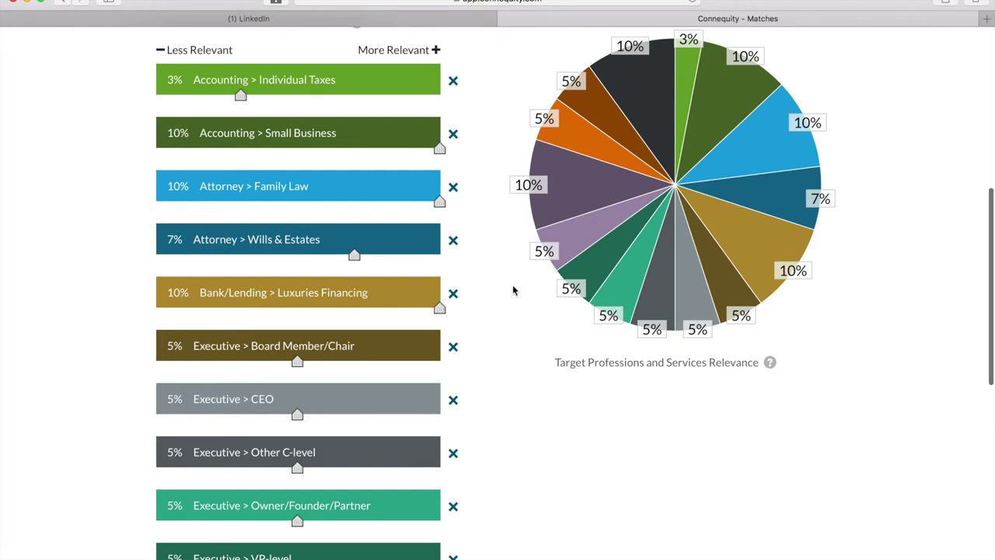
scroll(504, 264, up, 1)
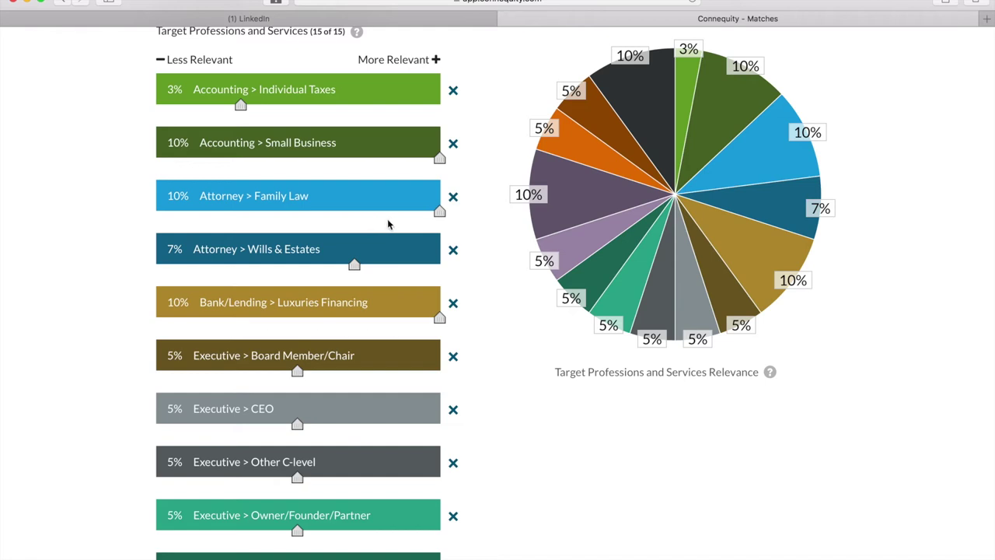
click(437, 210)
drag(437, 210, 489, 237)
scroll(503, 75, up, 6)
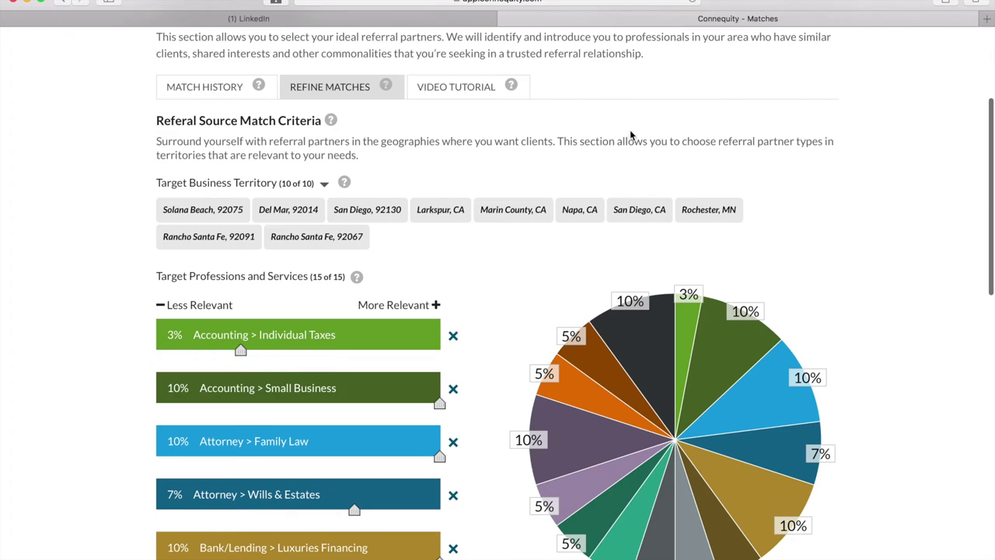
scroll(633, 168, up, 4)
scroll(633, 230, up, 1)
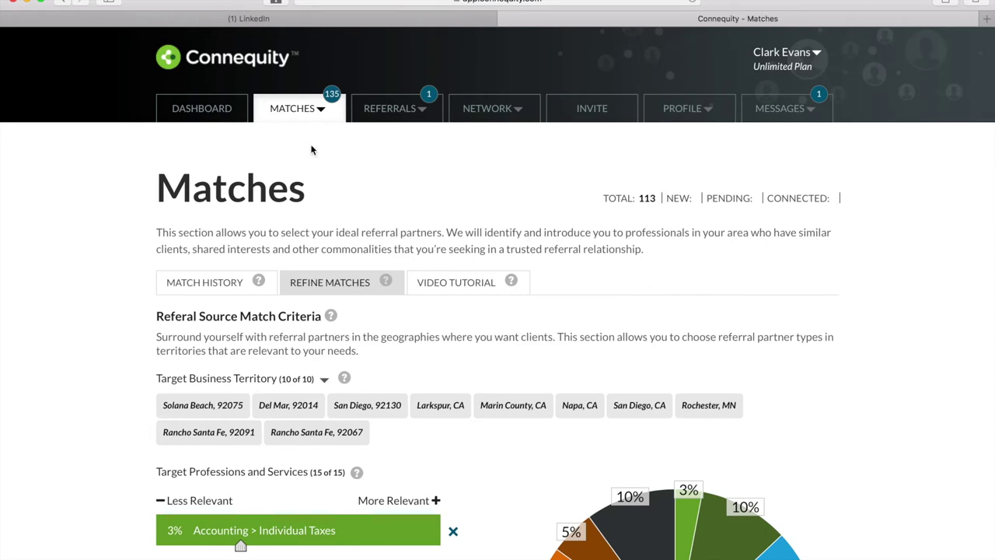
Open New Matches and expand the suggested match's details to review the client compatibility, services, interests and synergy explanations
click(291, 115)
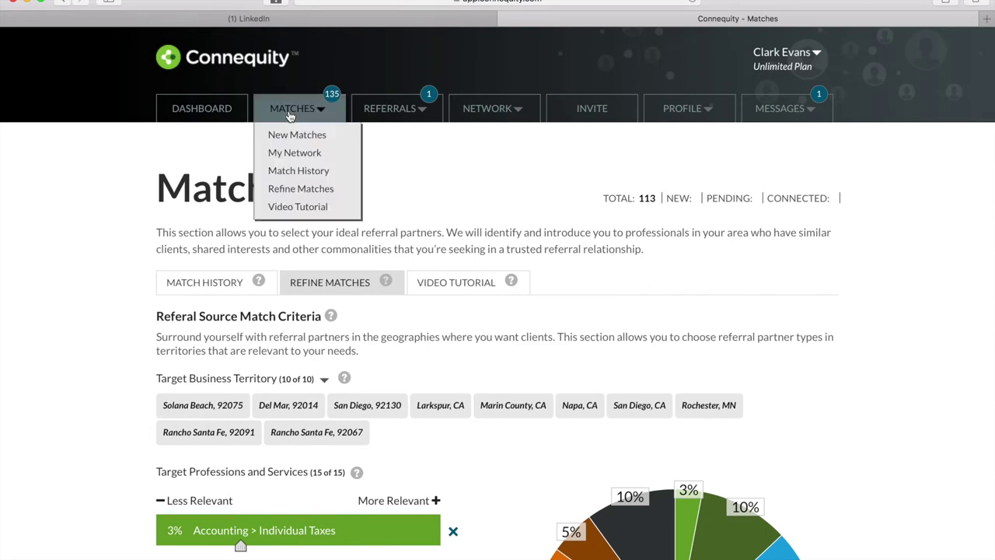
click(297, 136)
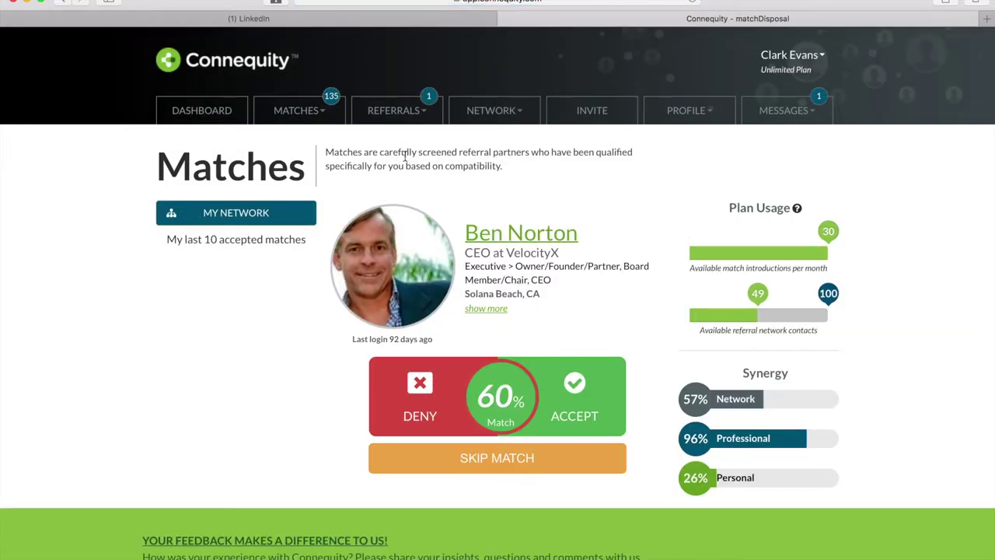
scroll(629, 227, down, 2)
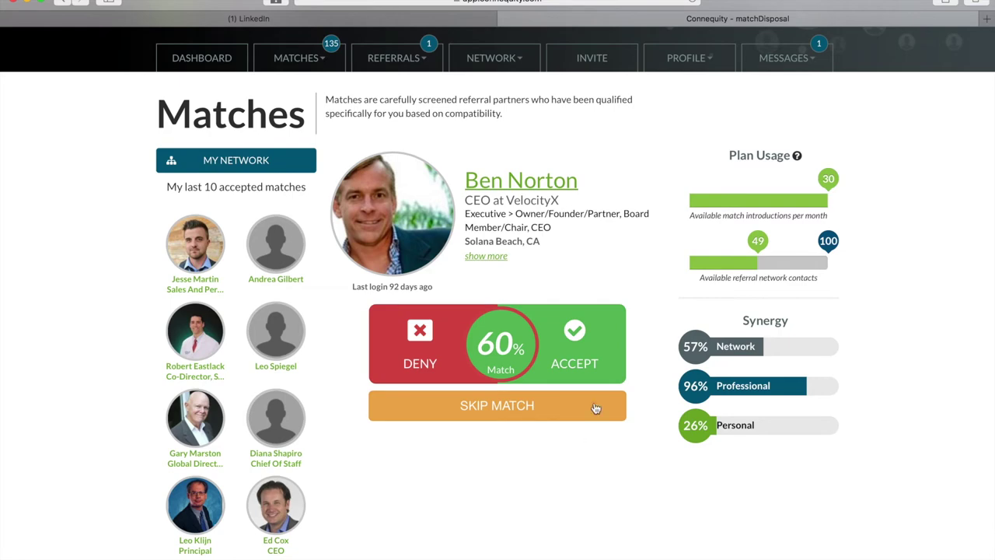
click(502, 260)
scroll(500, 257, down, 5)
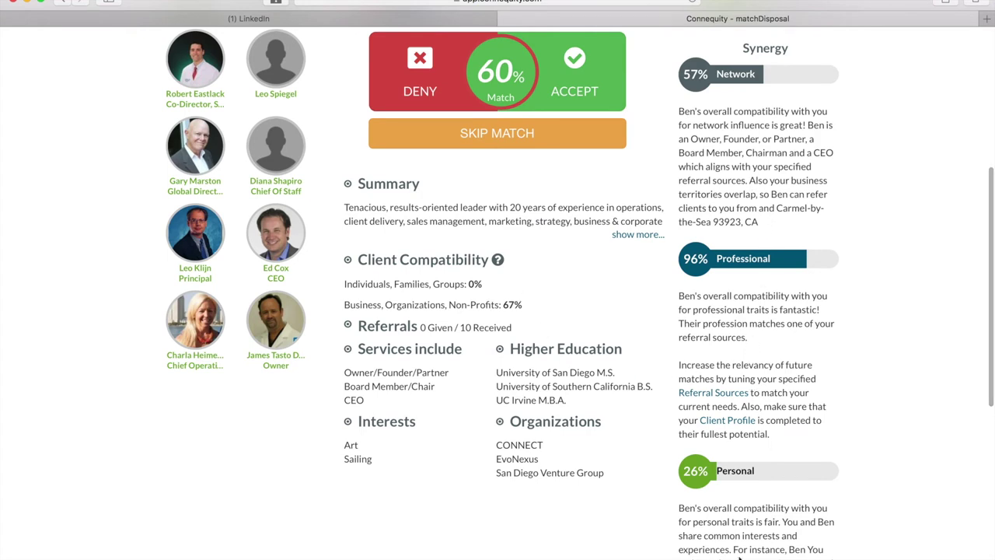
Read the suggested match's full summary, close it, and collapse the expanded match details
click(619, 239)
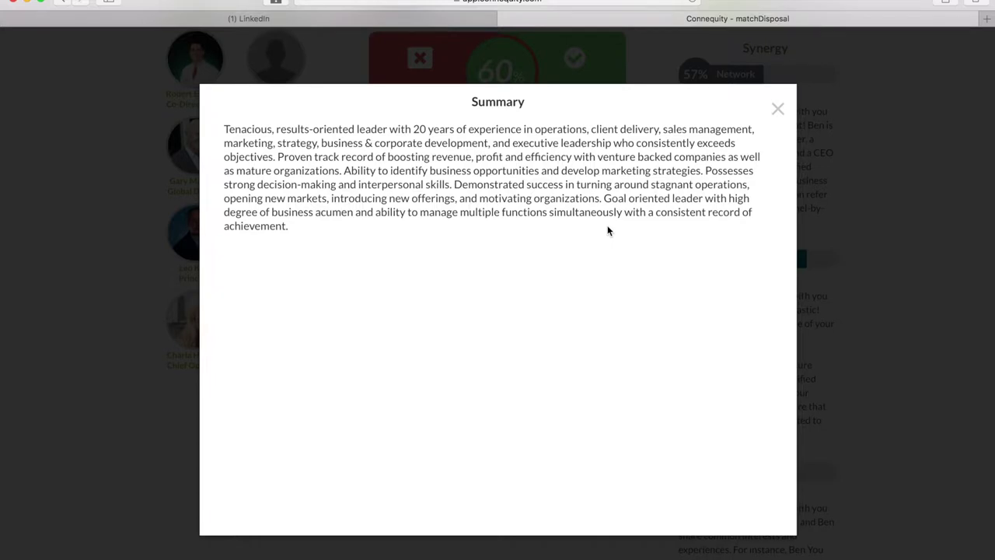
click(777, 109)
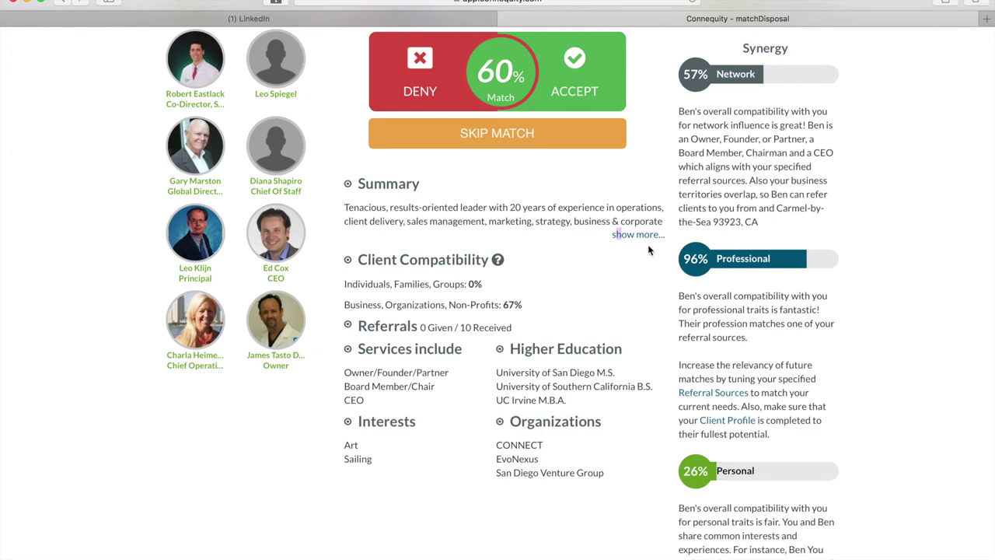
scroll(634, 311, up, 3)
scroll(634, 311, up, 1)
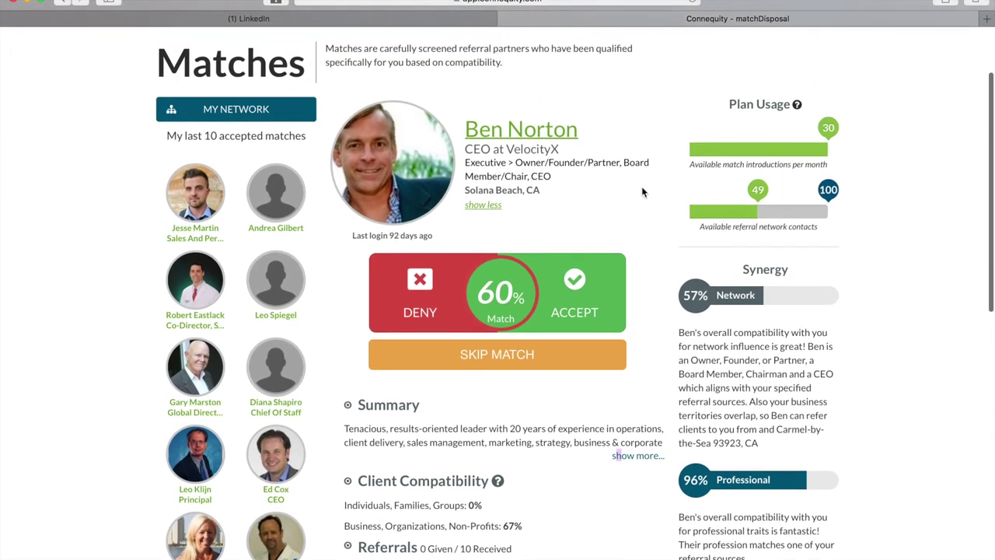
click(479, 205)
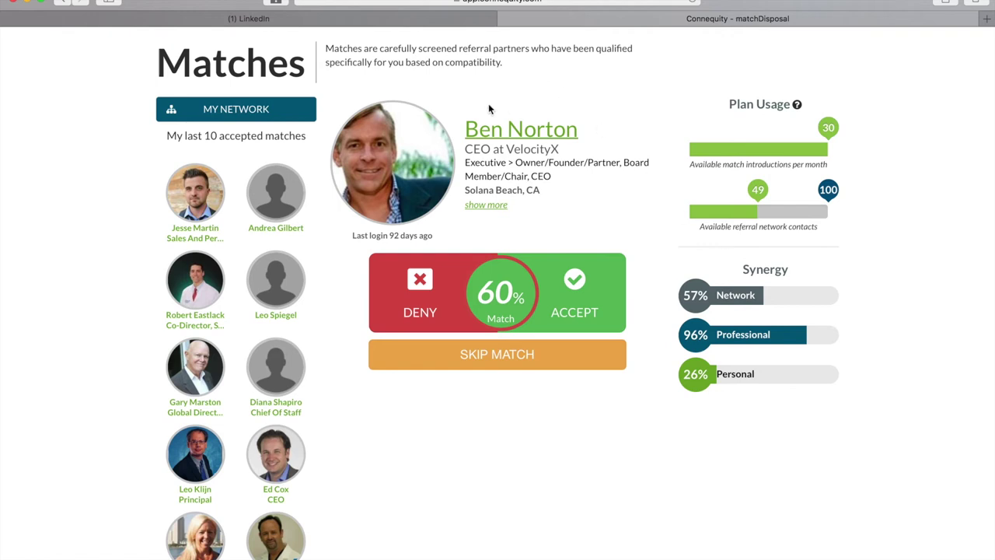
scroll(490, 90, up, 3)
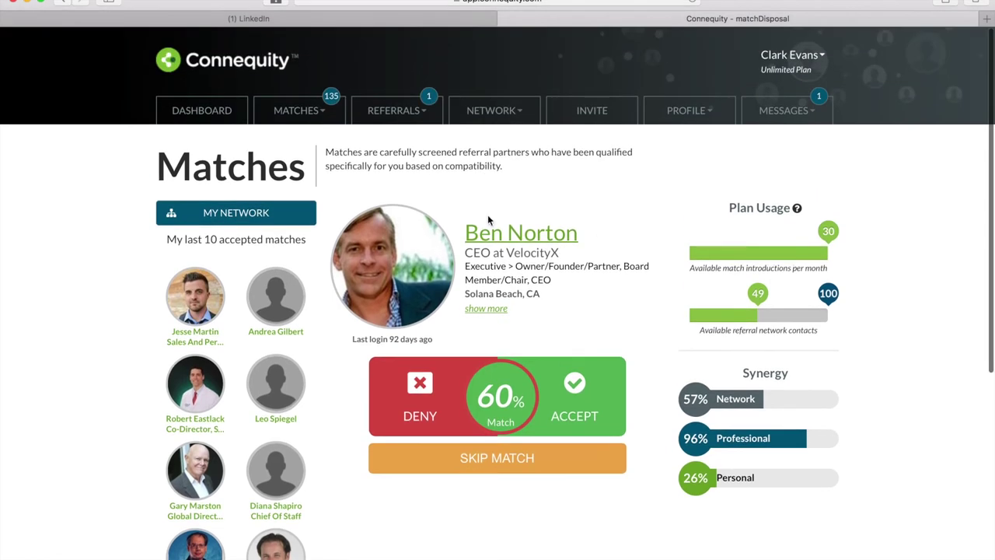
Open My Network and look through the matches pending acceptance down to the Accepted Matches section
click(299, 111)
click(294, 153)
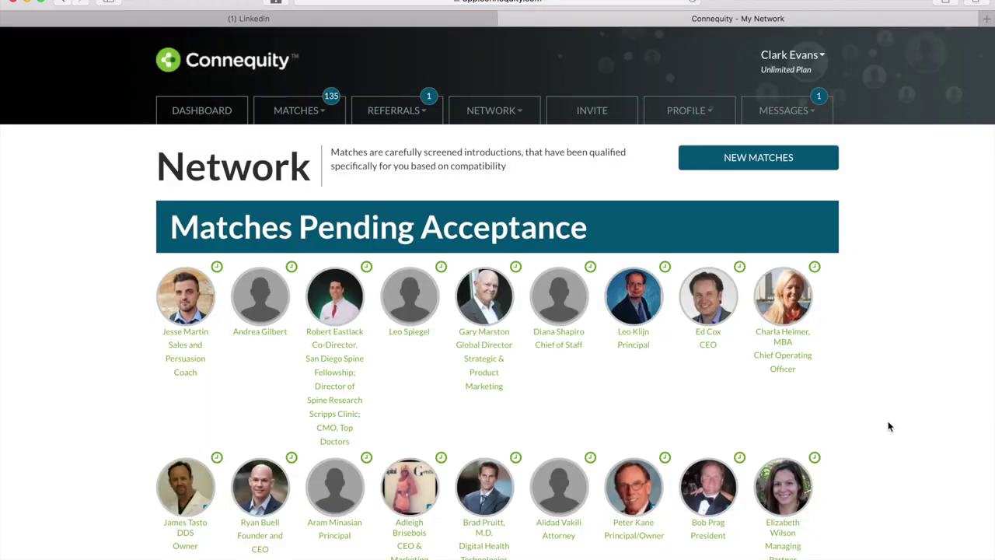
scroll(888, 422, down, 2)
scroll(890, 380, down, 1)
scroll(889, 470, down, 15)
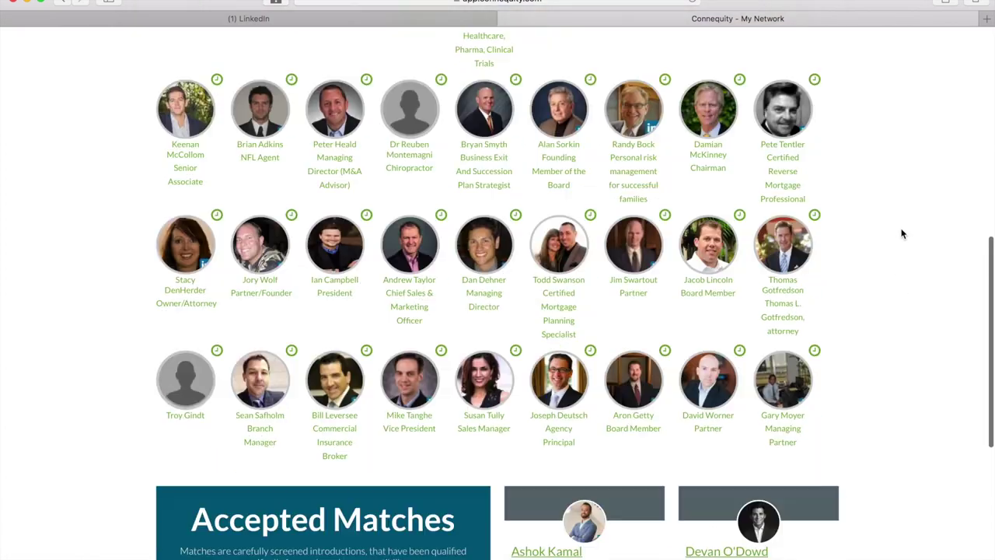
scroll(901, 340, up, 7)
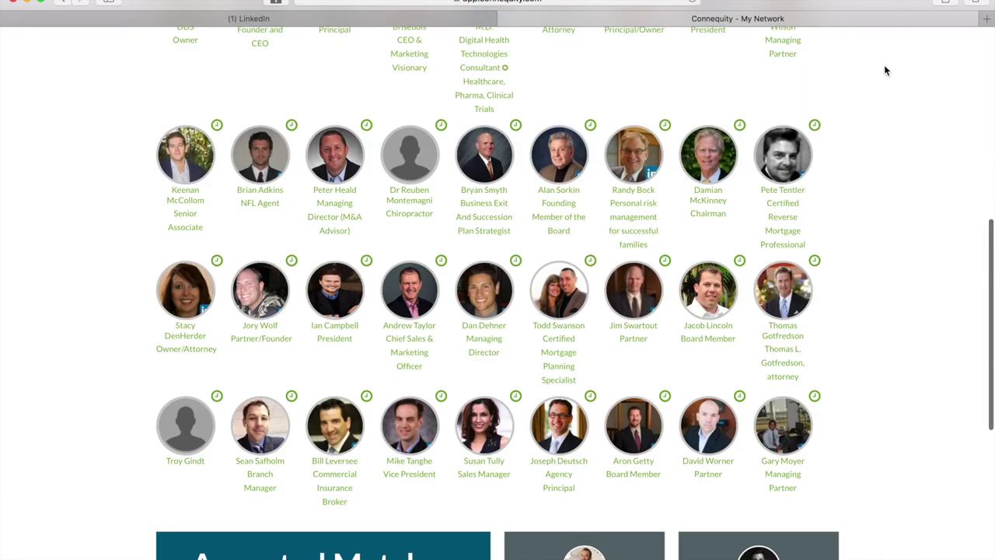
scroll(884, 288, up, 9)
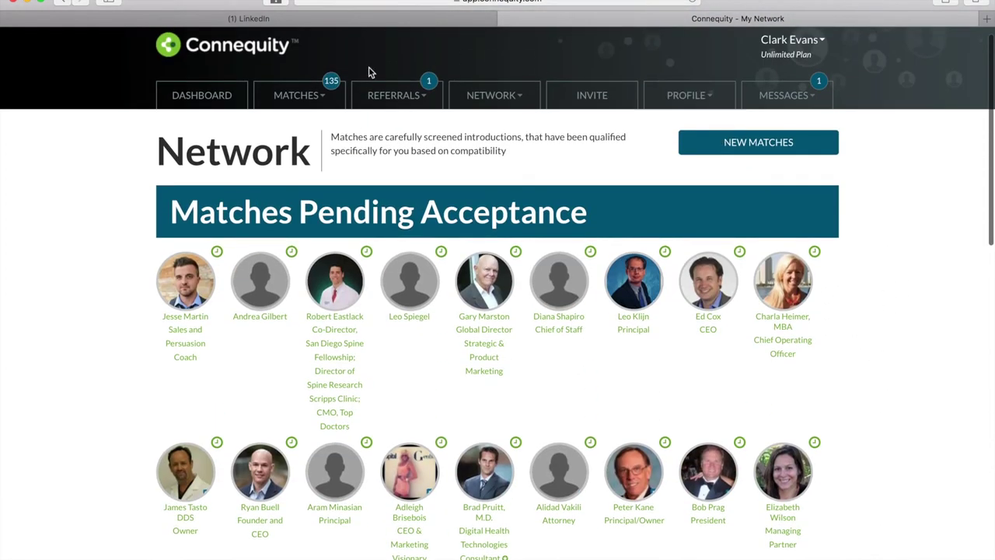
Return to New Matches and deny the suggested match with the CEO at VelocityX
click(315, 105)
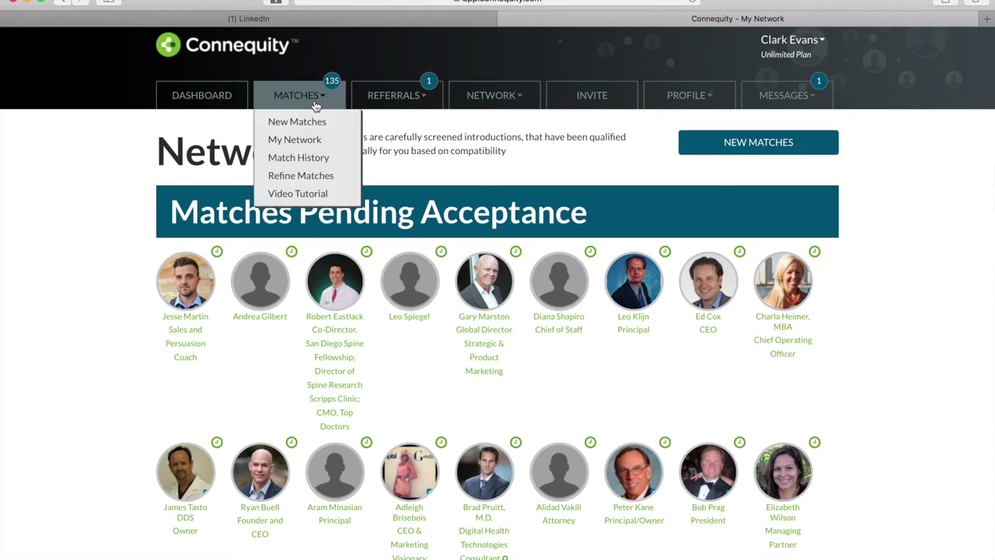
click(315, 120)
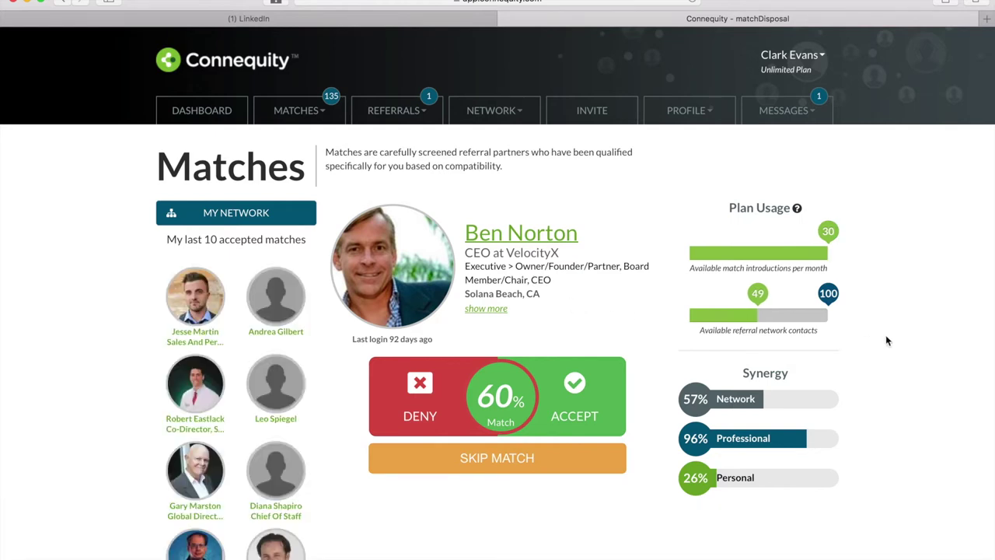
scroll(876, 357, down, 1)
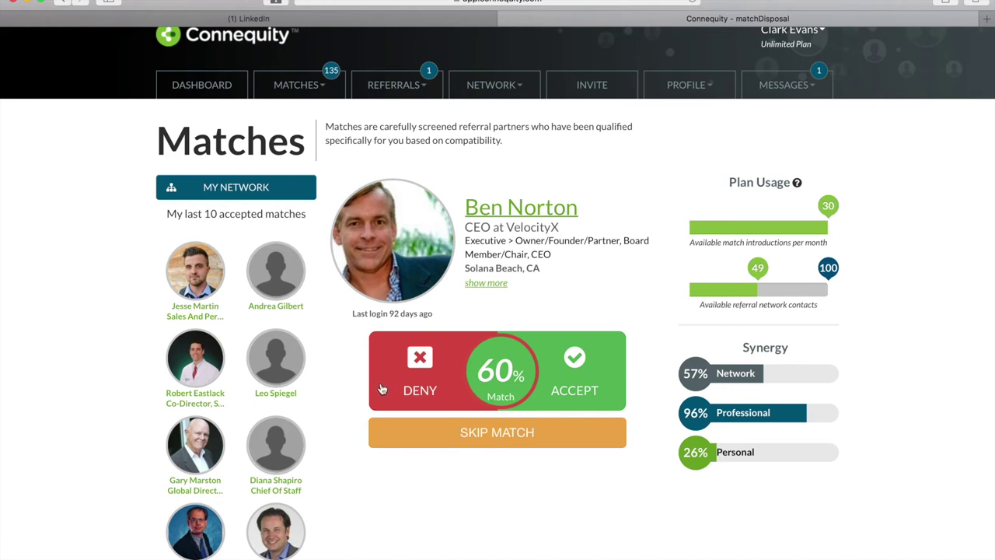
click(383, 376)
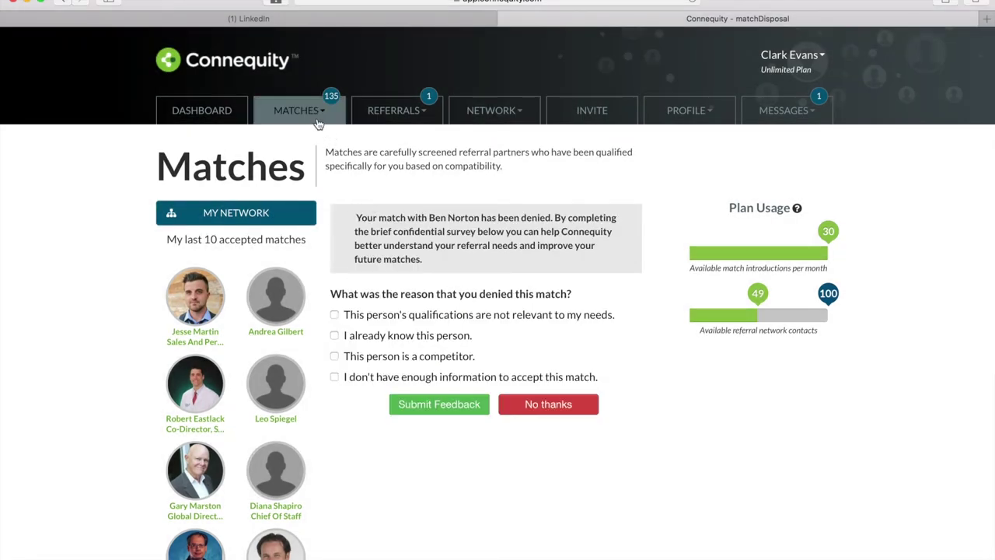
Leave the denial feedback survey unanswered and reopen New Matches
click(314, 116)
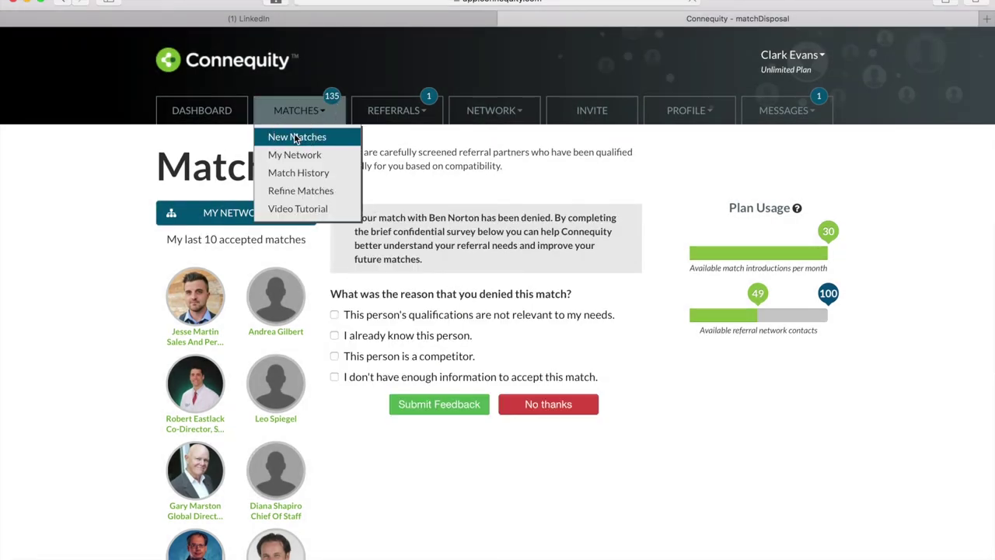
click(296, 132)
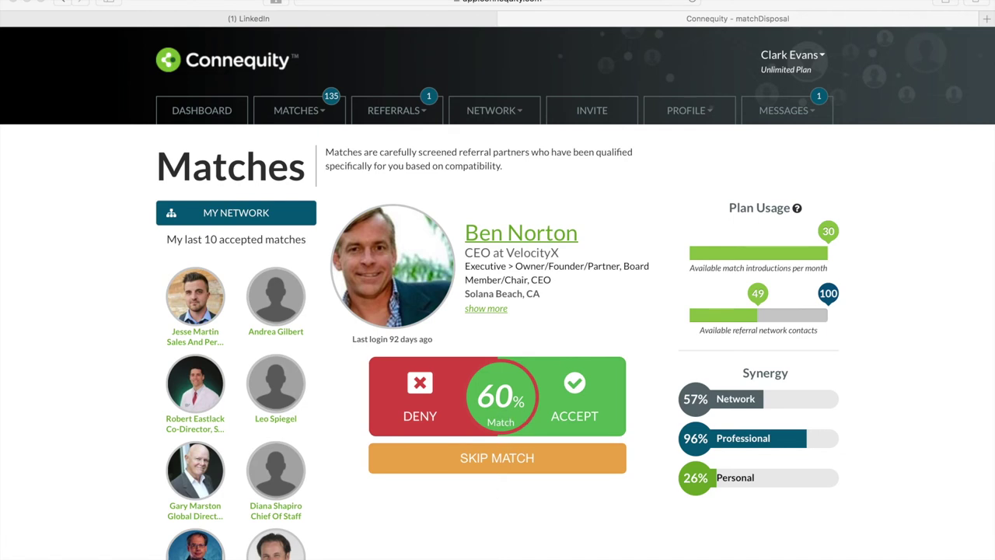
mouse_move(489, 553)
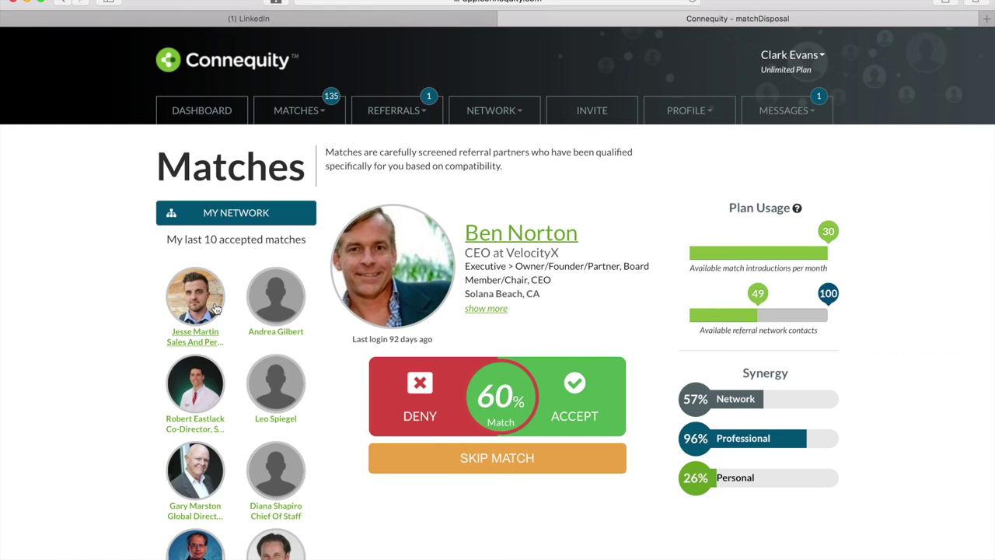
View the profile of the accepted match who is a coach at Next Level Sales Coaching, and return to New Matches
click(206, 311)
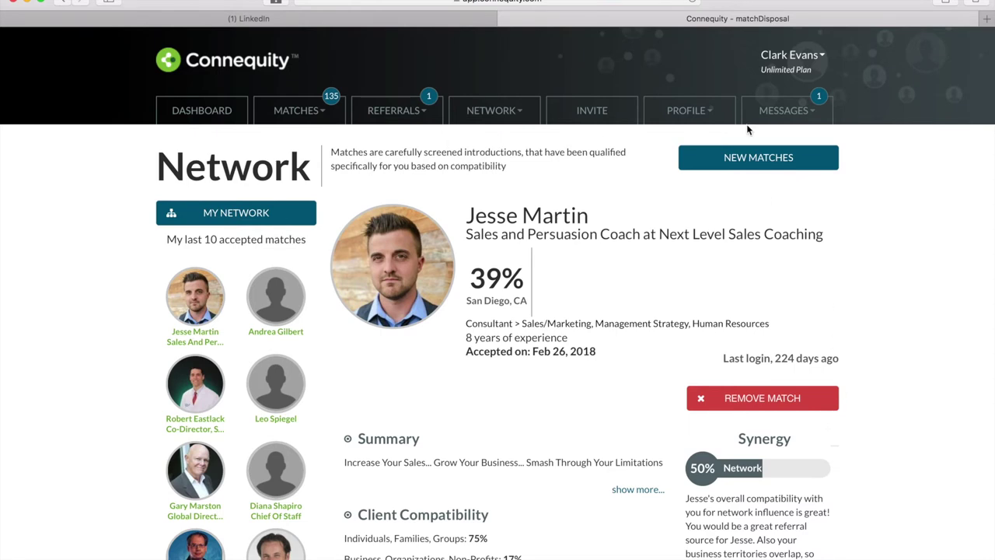
click(315, 112)
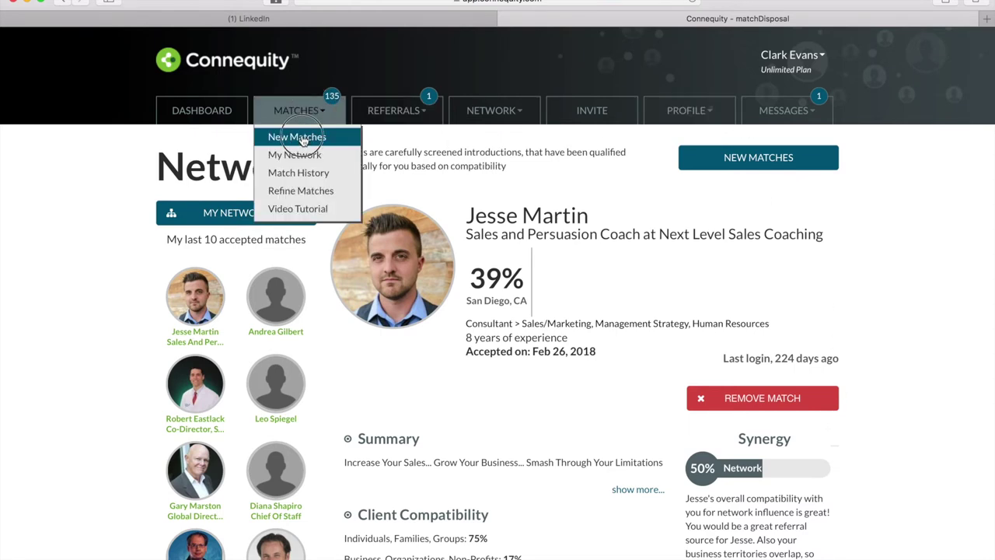
click(308, 134)
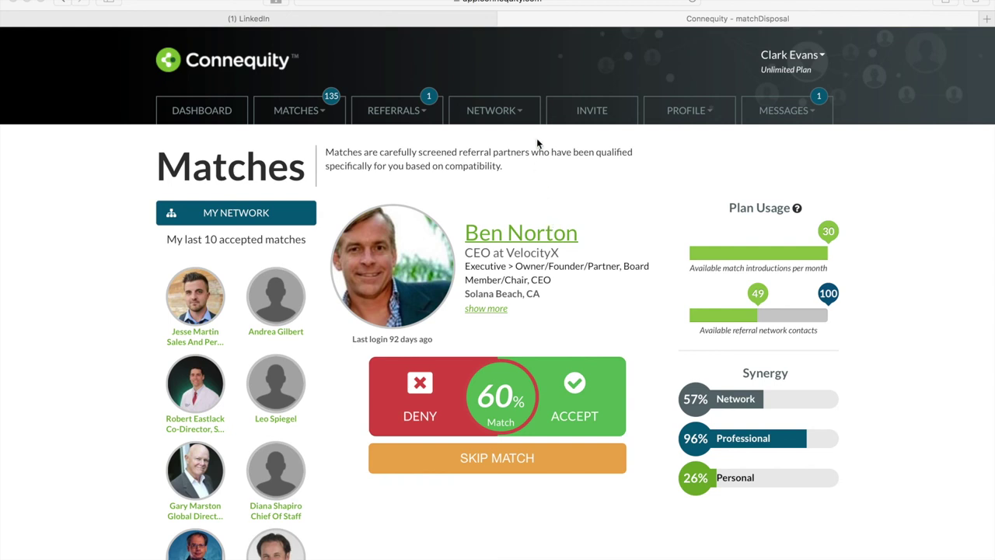
Open the network's Contacts page and look through the connections list and the contact sync options
click(511, 114)
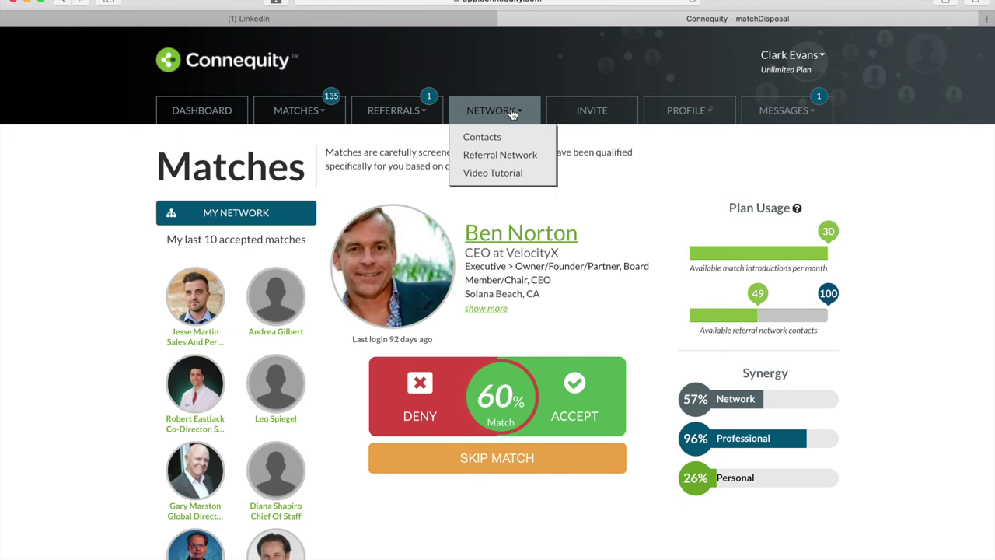
click(490, 137)
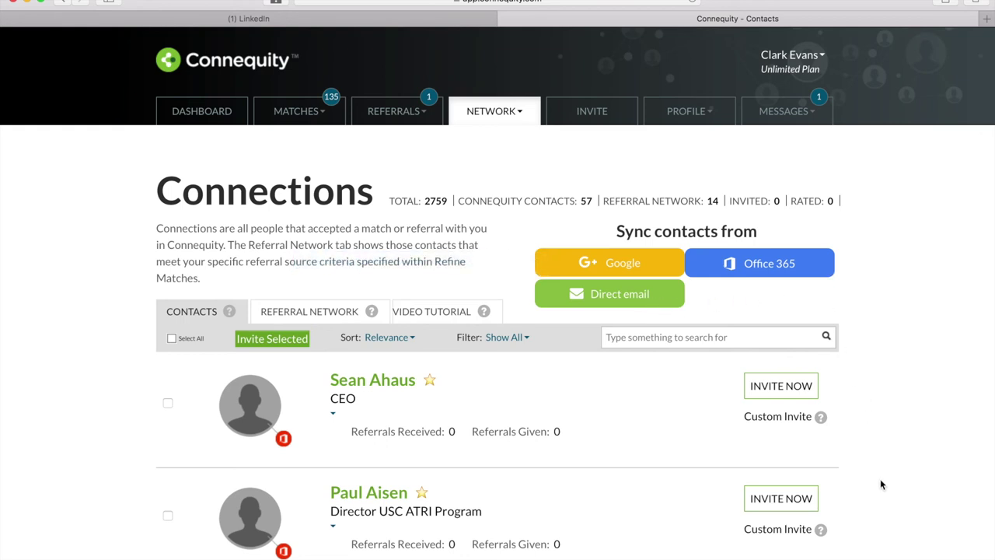
scroll(881, 474, down, 3)
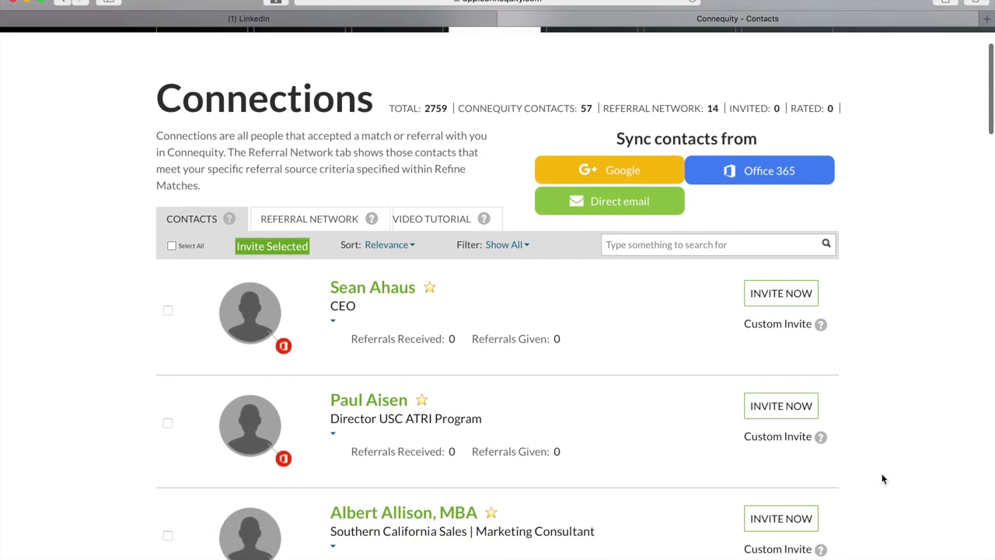
scroll(882, 479, down, 2)
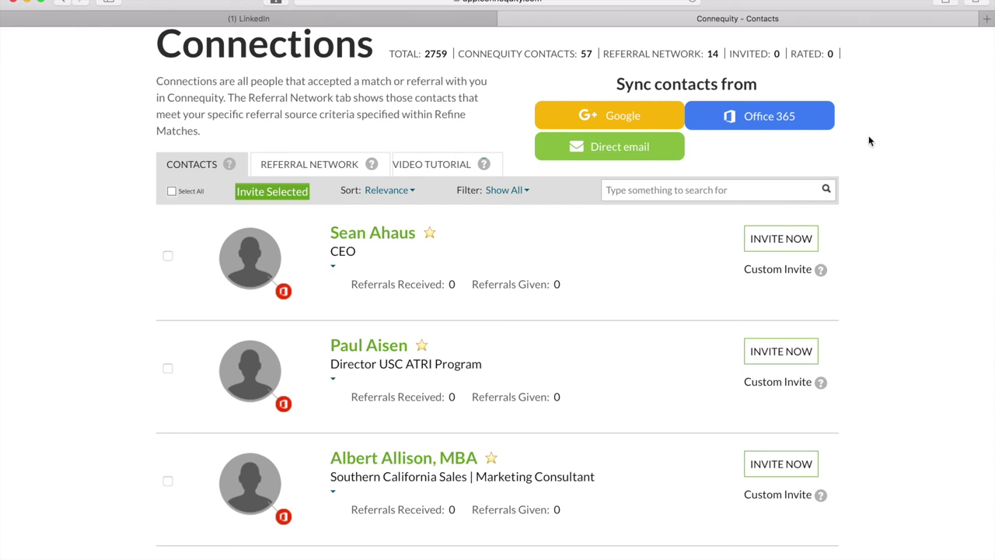
scroll(886, 124, up, 2)
scroll(890, 170, up, 2)
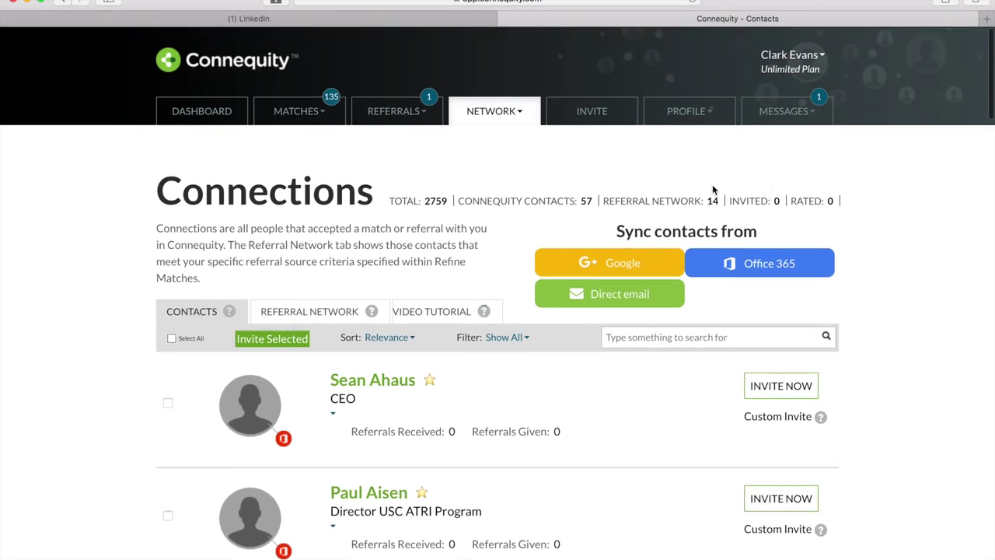
Start a new referral with the commercial insurance broker at Falcon West Insurance Brokers as the person being referred
click(387, 111)
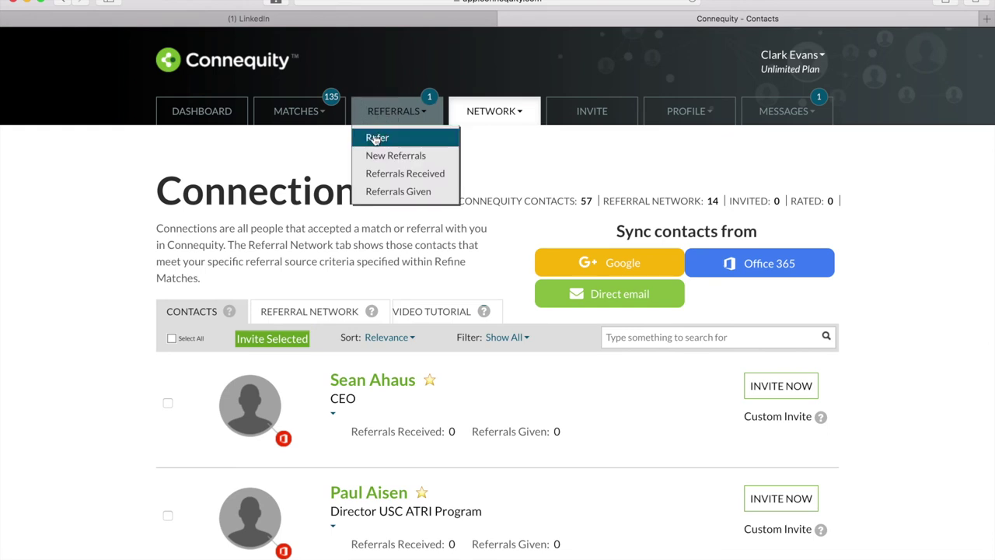
click(374, 138)
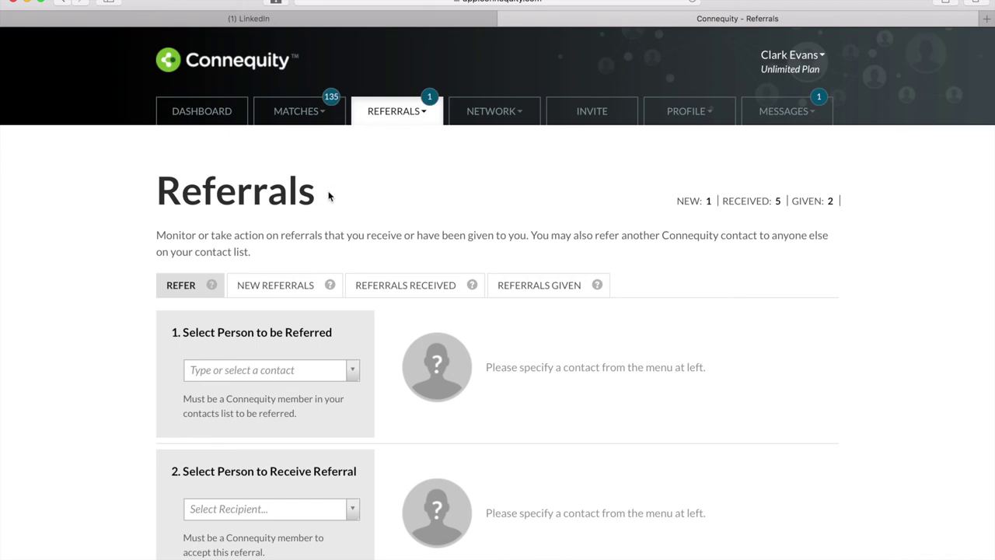
scroll(325, 293, down, 4)
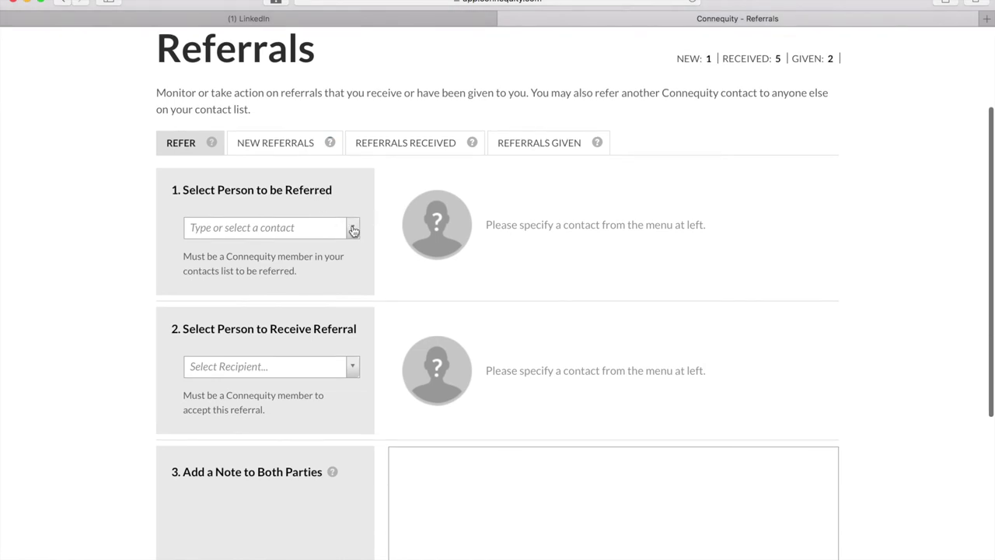
click(353, 229)
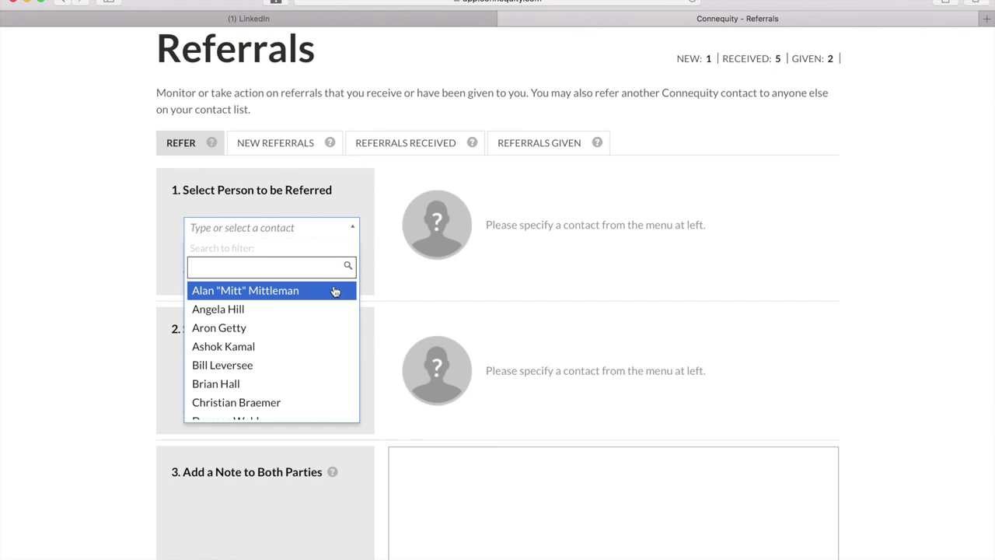
click(239, 367)
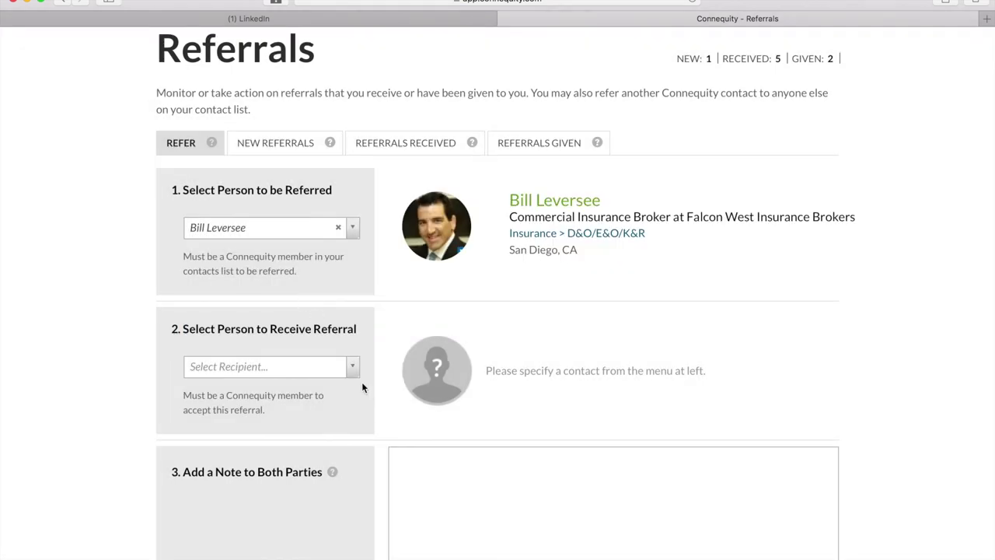
Choose the wine and spirits consultant at Epic Wines and Spirits as the referral's recipient and review the note to both parties
click(334, 366)
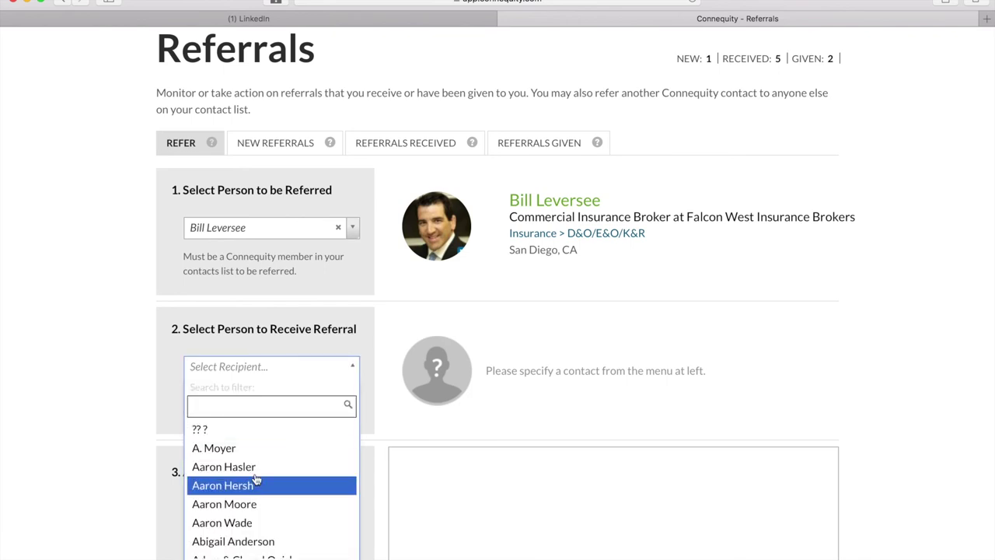
scroll(257, 474, down, 2)
click(259, 444)
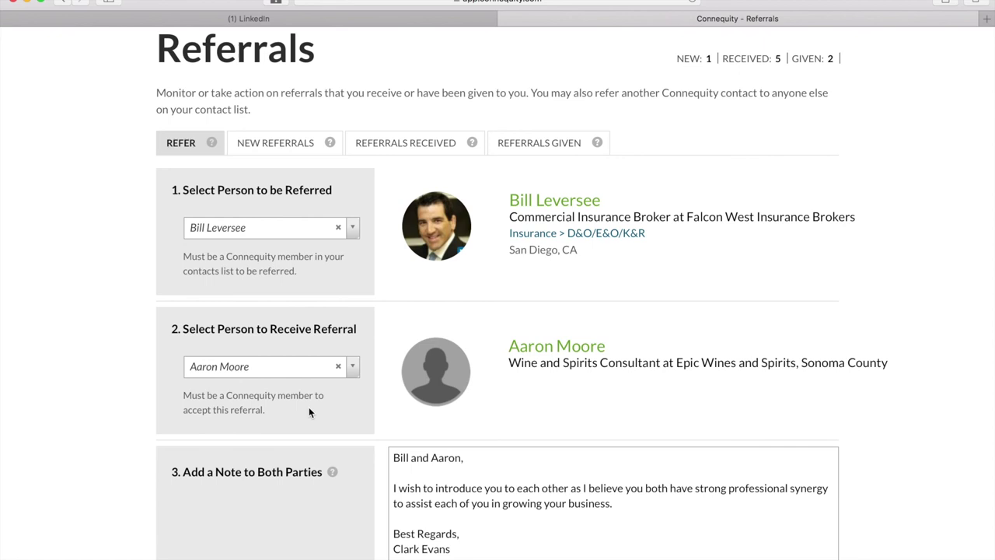
scroll(588, 342, down, 2)
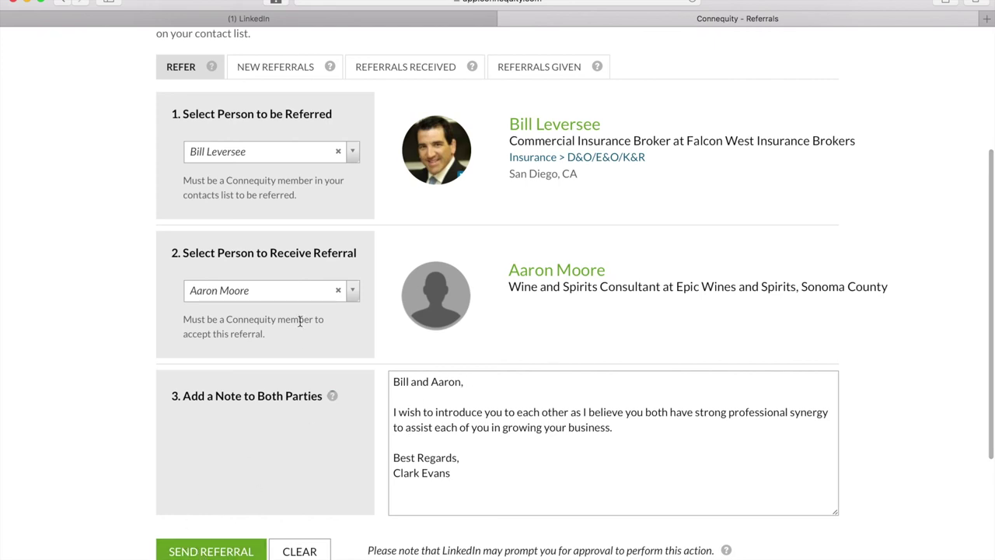
scroll(682, 208, down, 1)
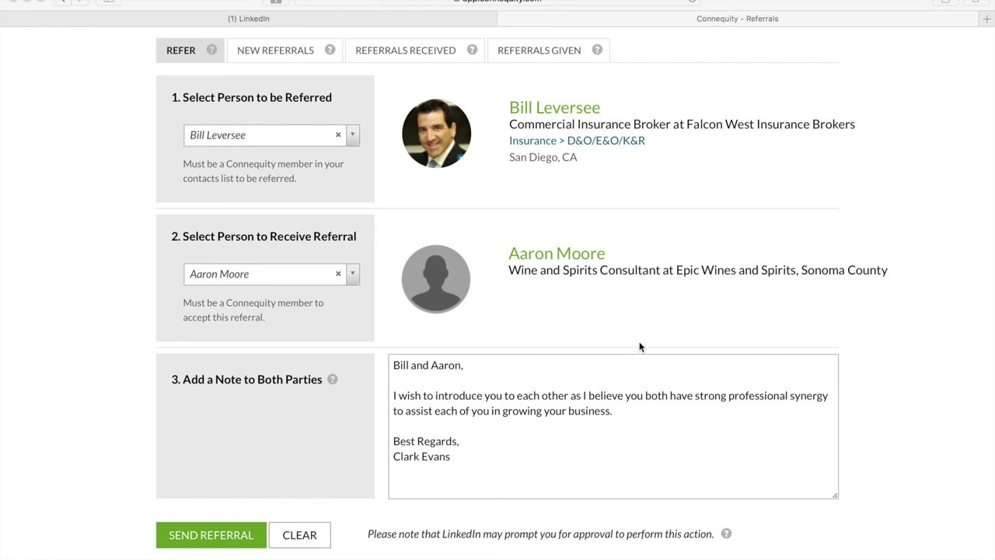
scroll(642, 305, down, 1)
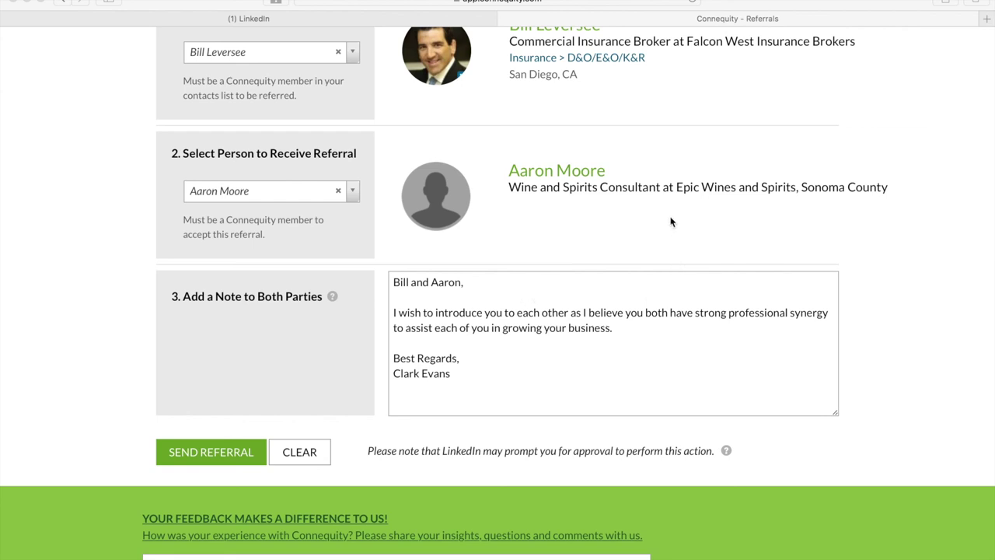
scroll(684, 164, up, 8)
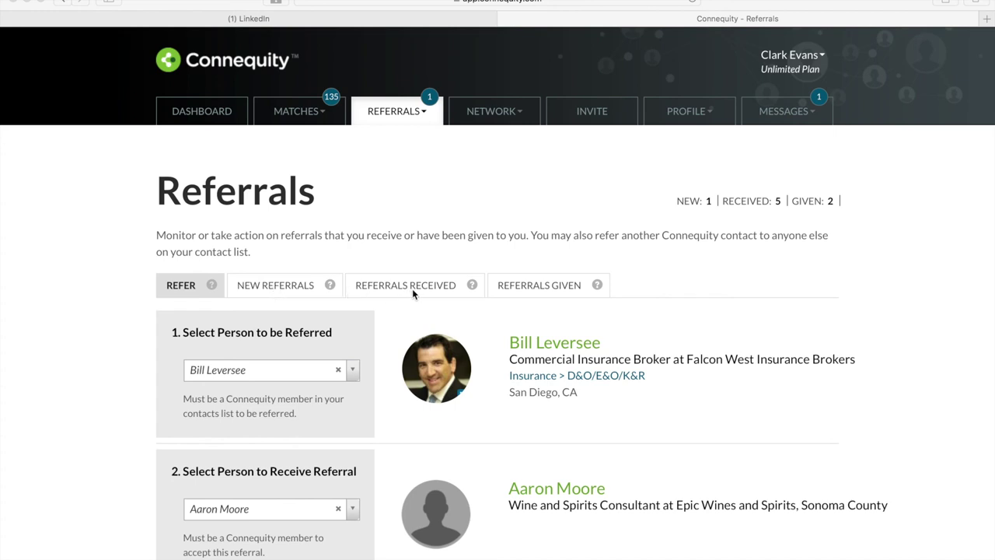
Review the new, received and given referrals, and return to the Refer form
click(275, 288)
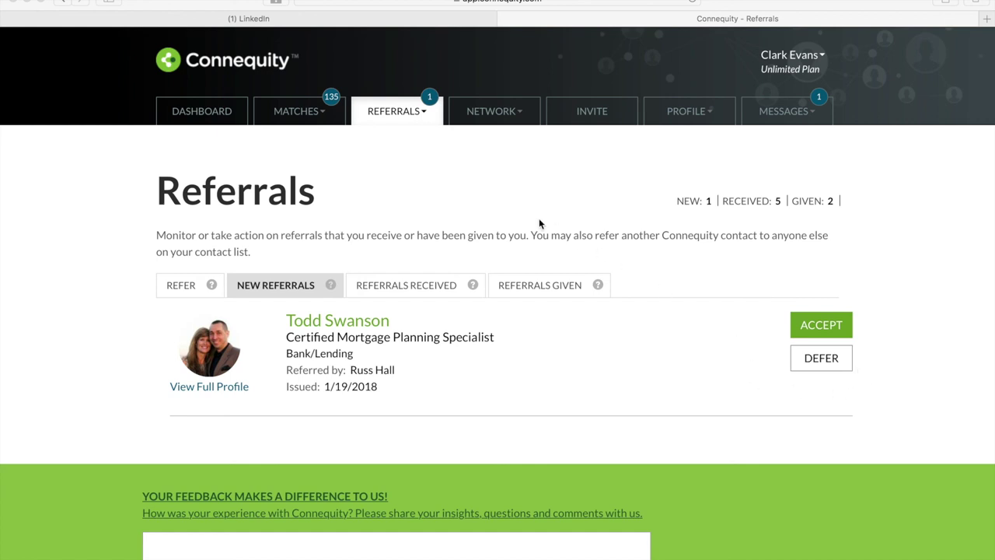
click(406, 289)
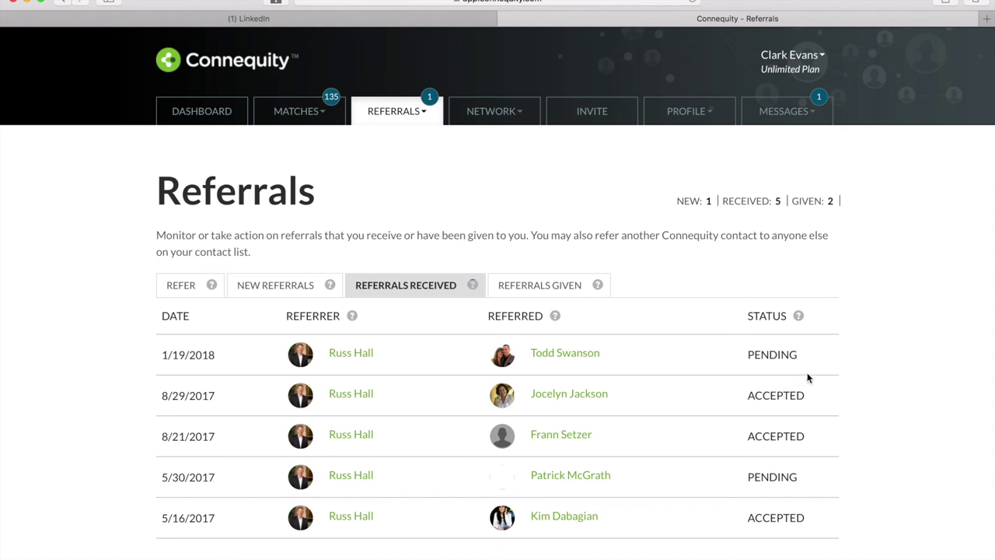
click(537, 284)
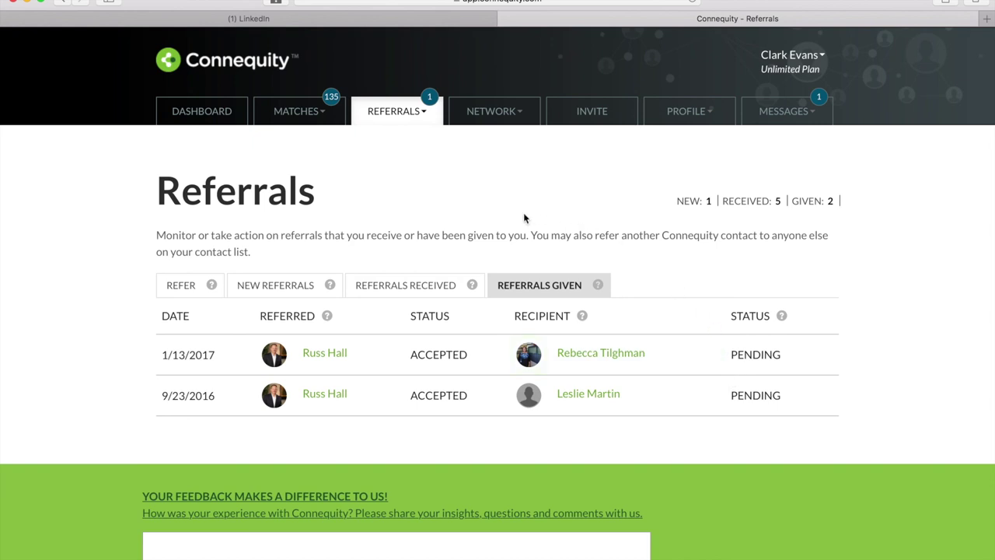
click(186, 276)
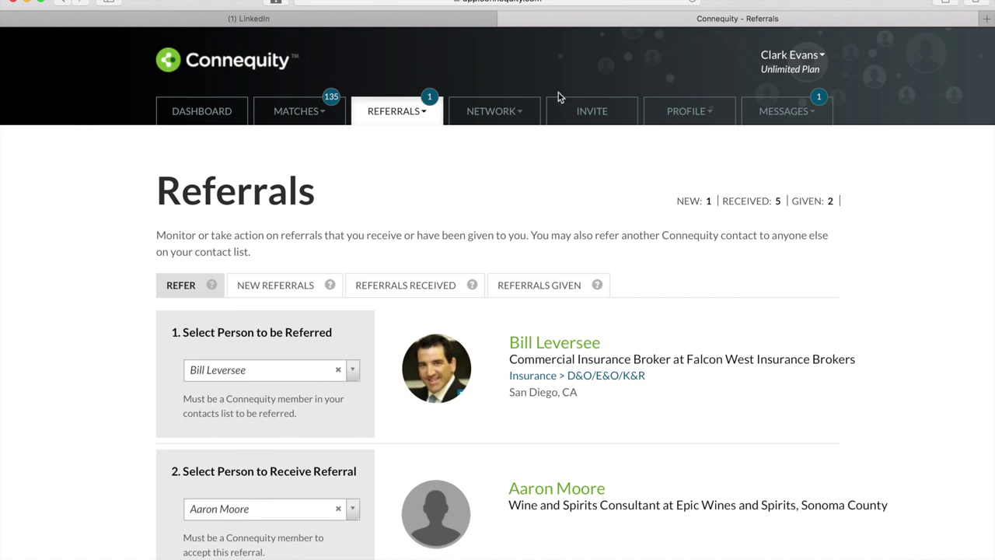
Open the Referral Network and examine the distribution of contacts for each referral source
click(502, 113)
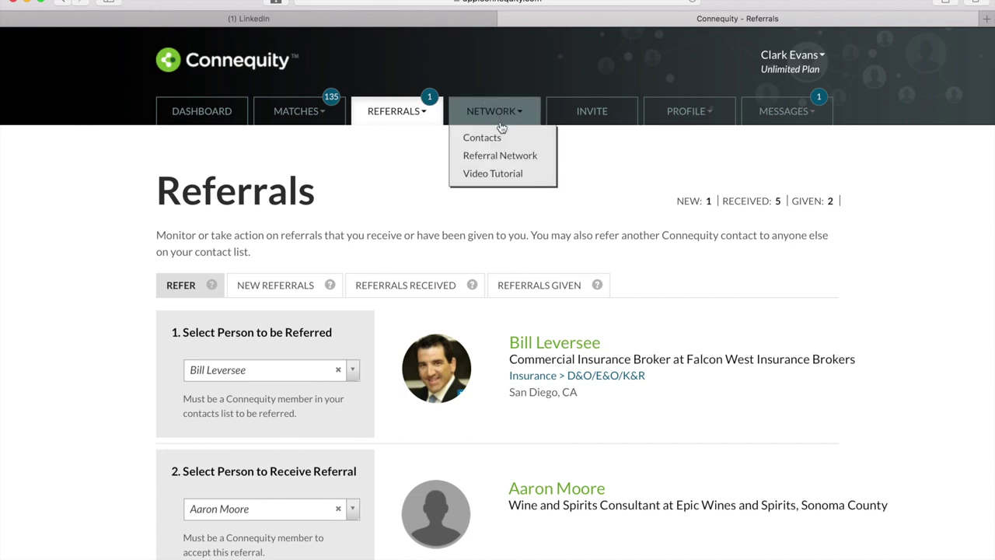
click(492, 153)
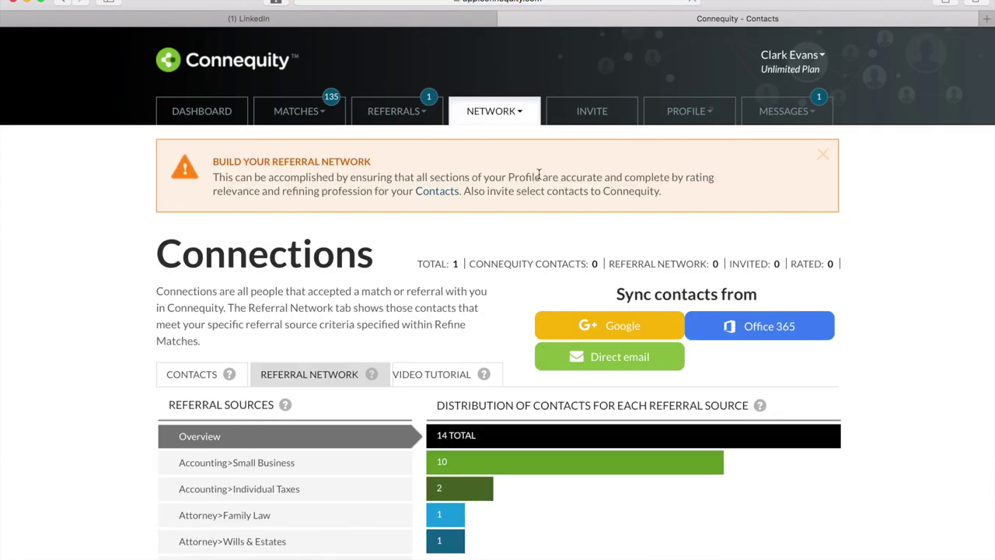
scroll(457, 301, down, 5)
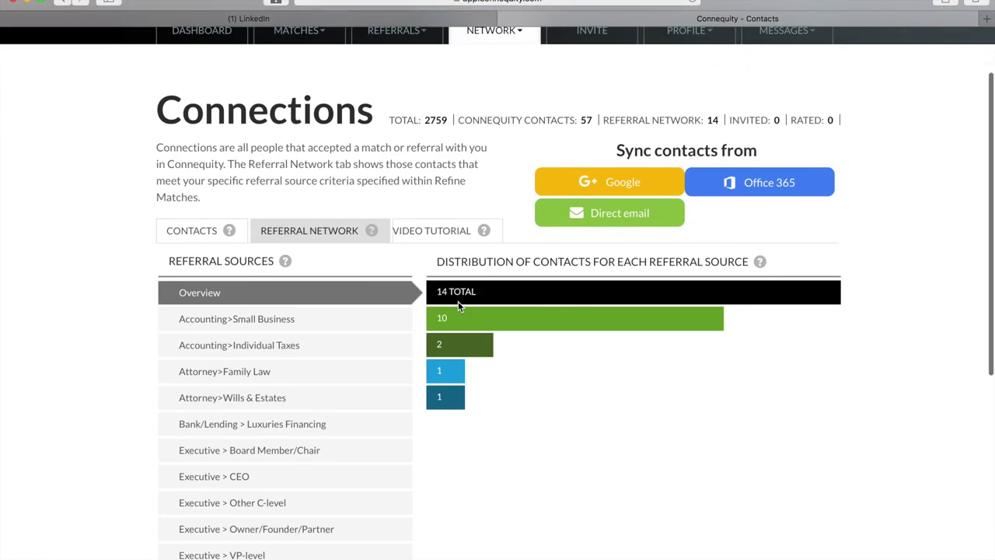
scroll(475, 234, down, 2)
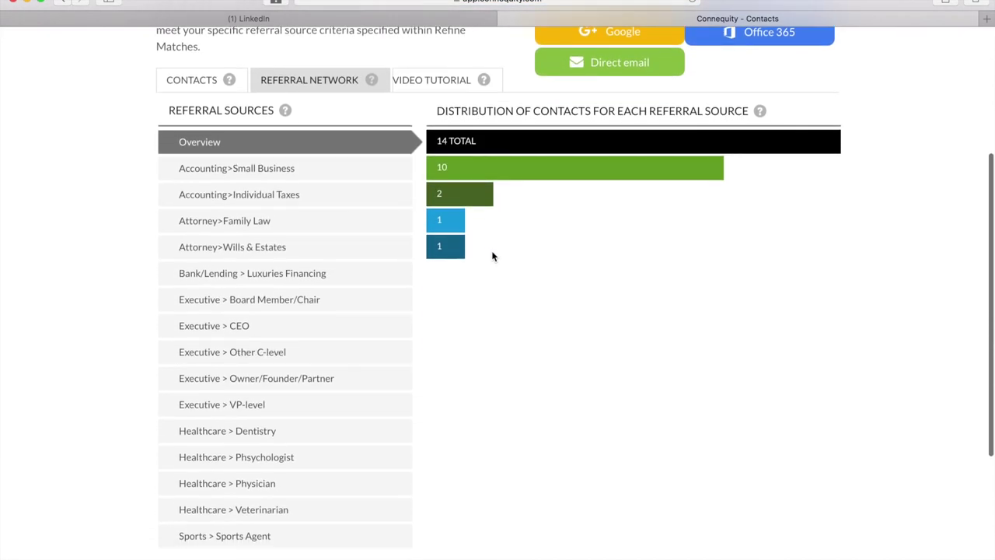
scroll(492, 257, down, 1)
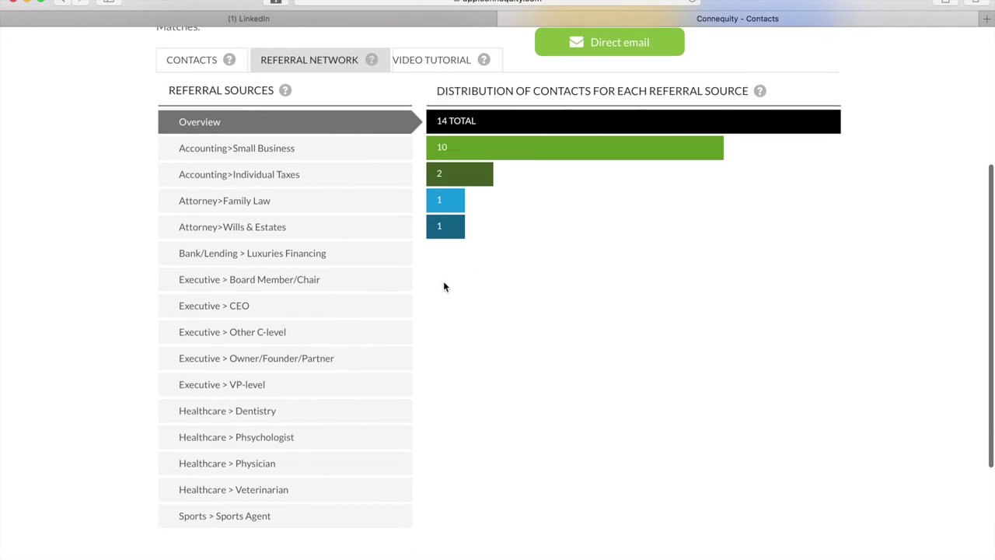
View the contacts for the Accounting>Small Business and Accounting>Individual Taxes referral sources
click(341, 153)
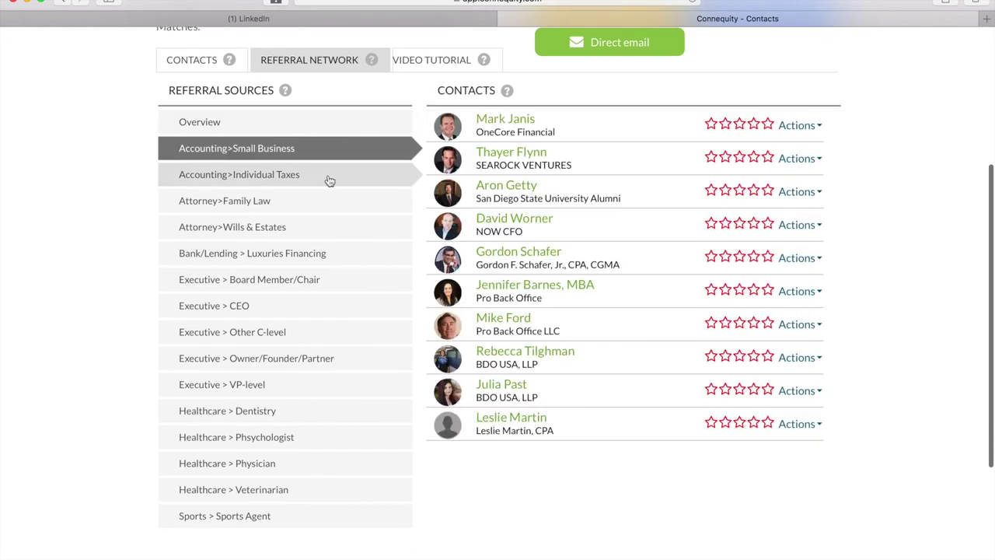
click(325, 179)
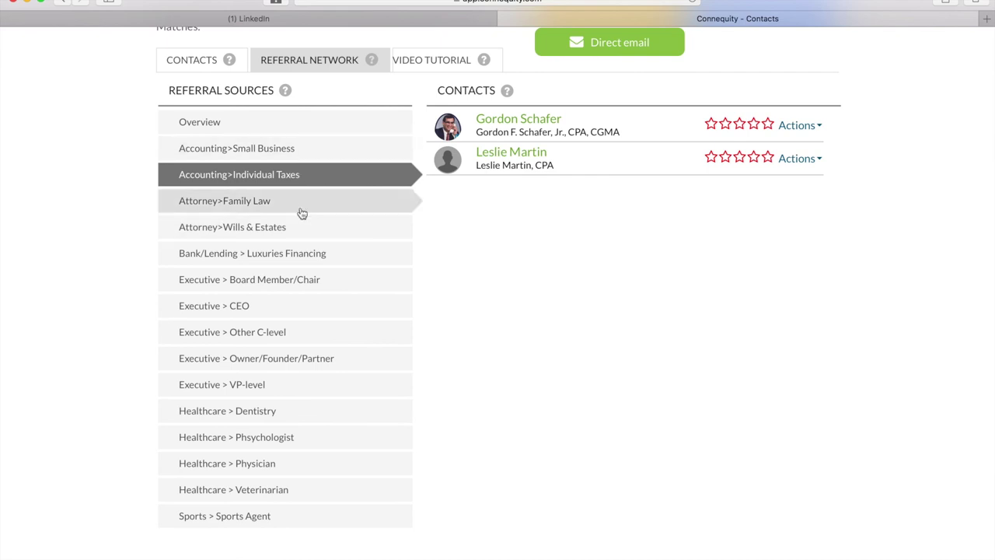
scroll(679, 310, up, 5)
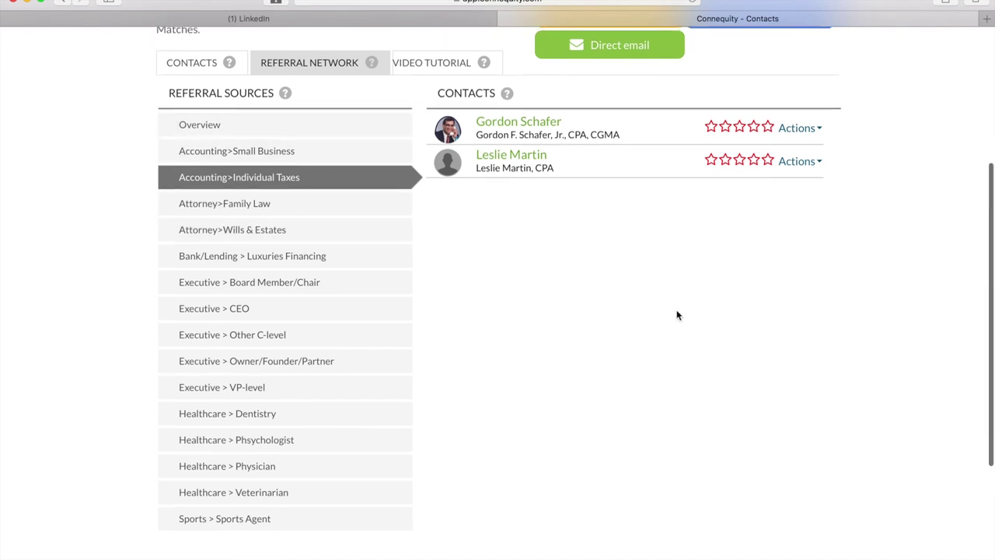